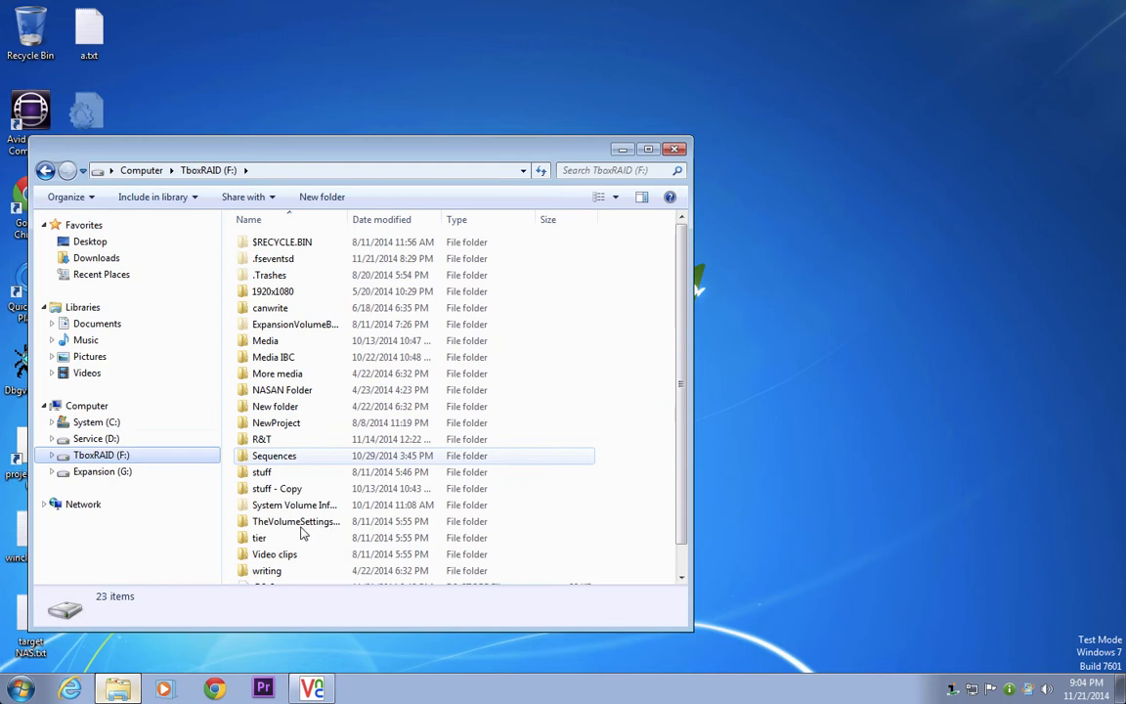
Open the projectStore web interface on 10.13.13.2 from the tray menu.
{"action": "right_click", "coordinate": [950, 690]}
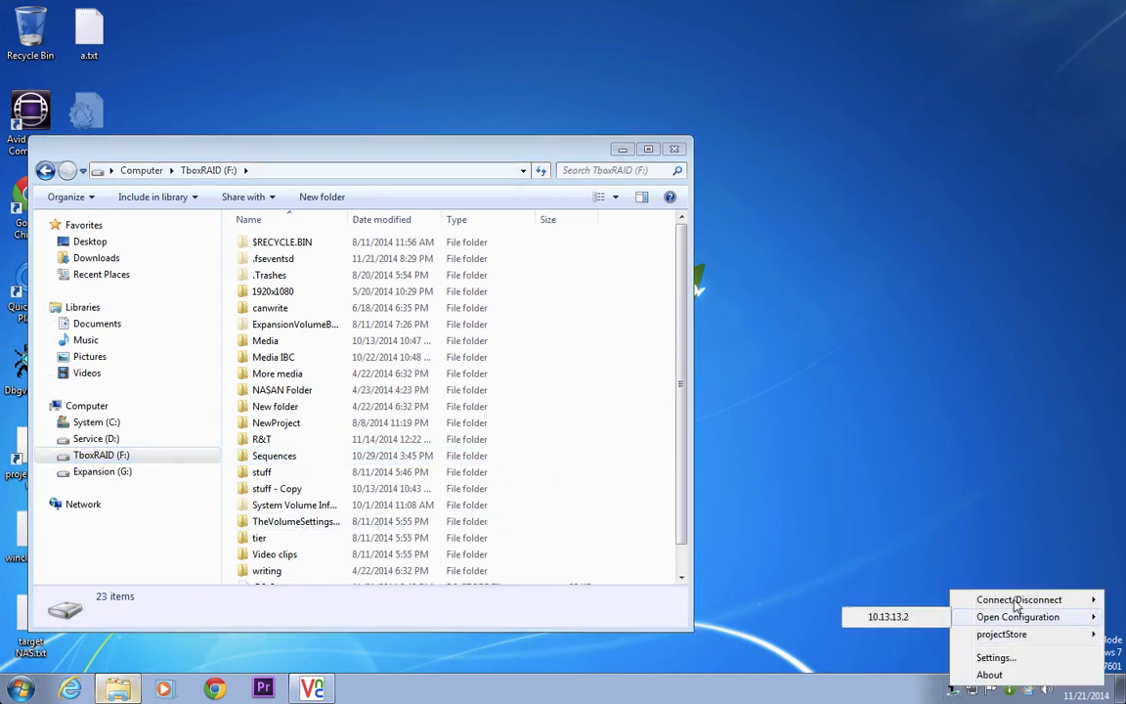
{"action": "mouse_move", "coordinate": [1010, 638]}
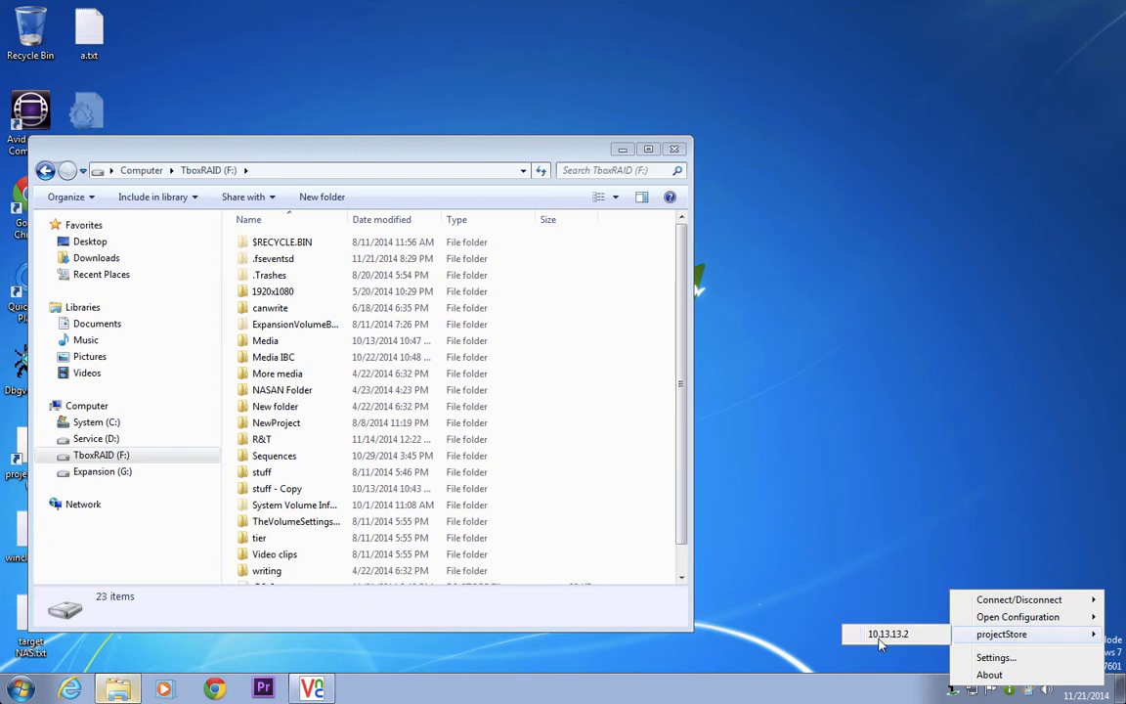
{"action": "left_click", "coordinate": [887, 636]}
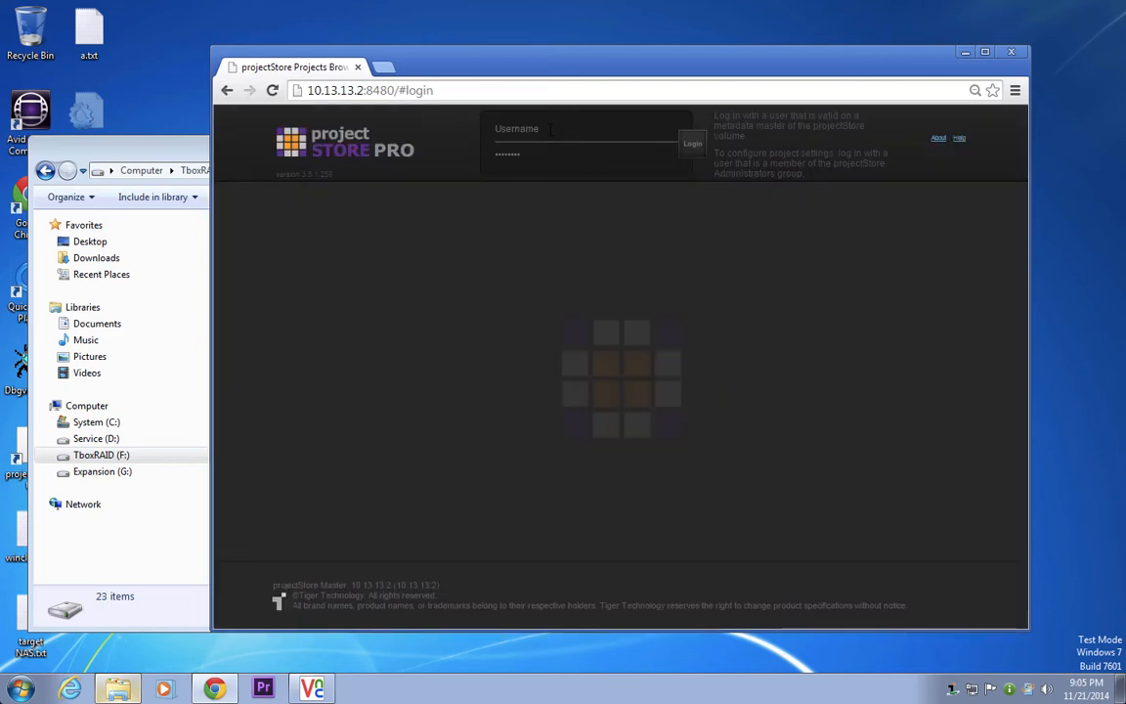
Log in to the web interface with the user's username and password.
{"action": "left_click", "coordinate": [551, 128]}
{"action": "type", "text": "ed"}
{"action": "key", "text": "Tab"}
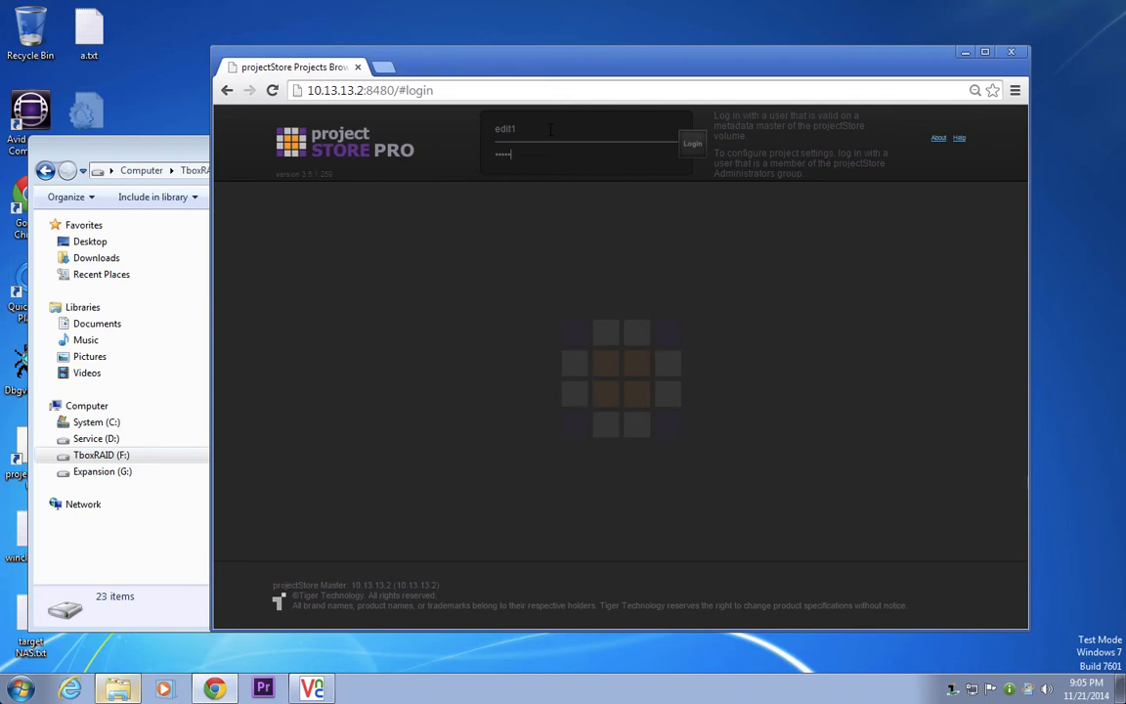
{"action": "key", "text": "Return"}
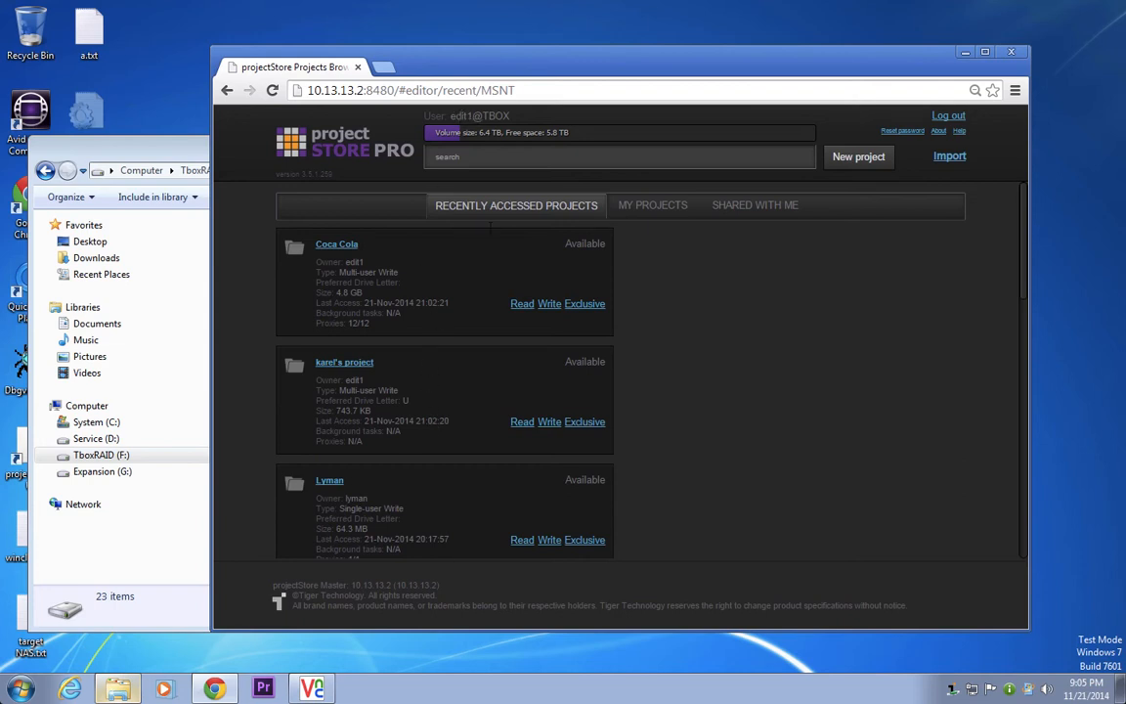
{"action": "left_click", "coordinate": [674, 210]}
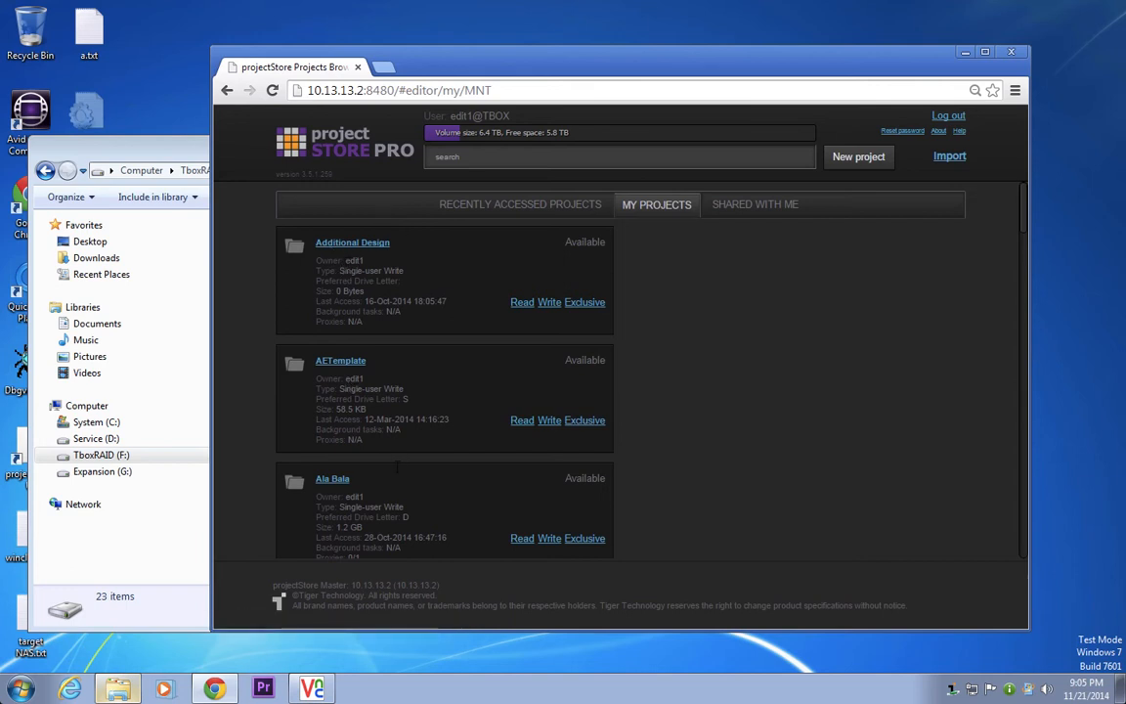
{"action": "left_click", "coordinate": [733, 211]}
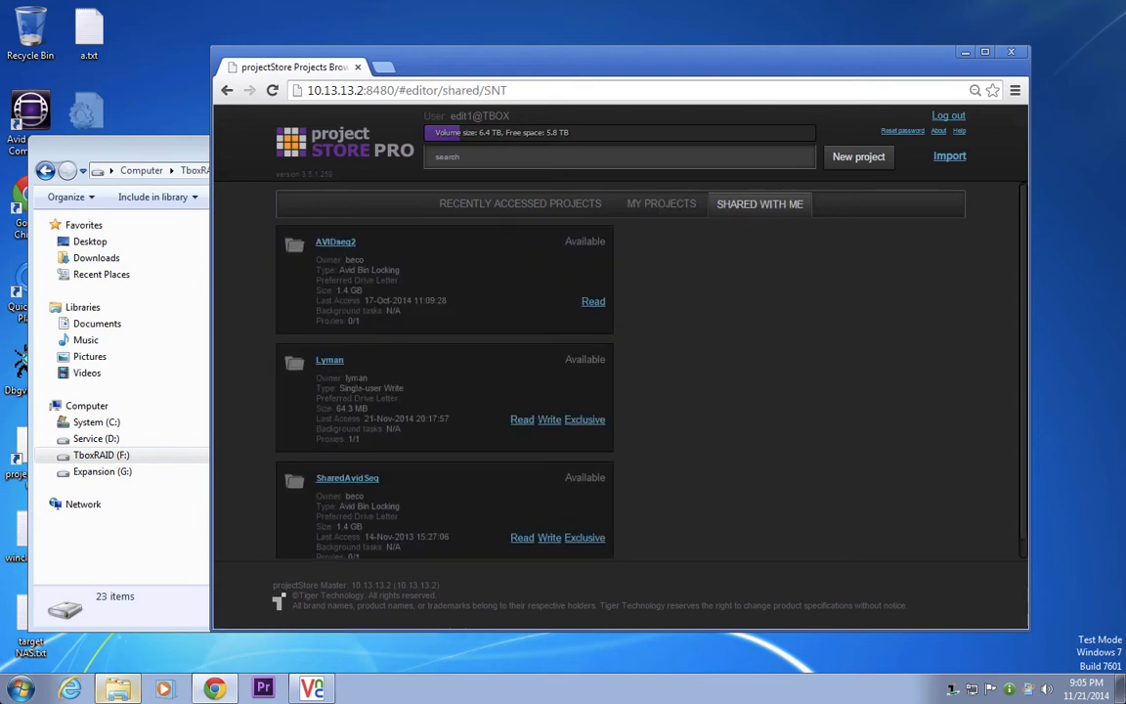
{"action": "scroll", "coordinate": [560, 287], "scroll_direction": "down", "scroll_amount": 1}
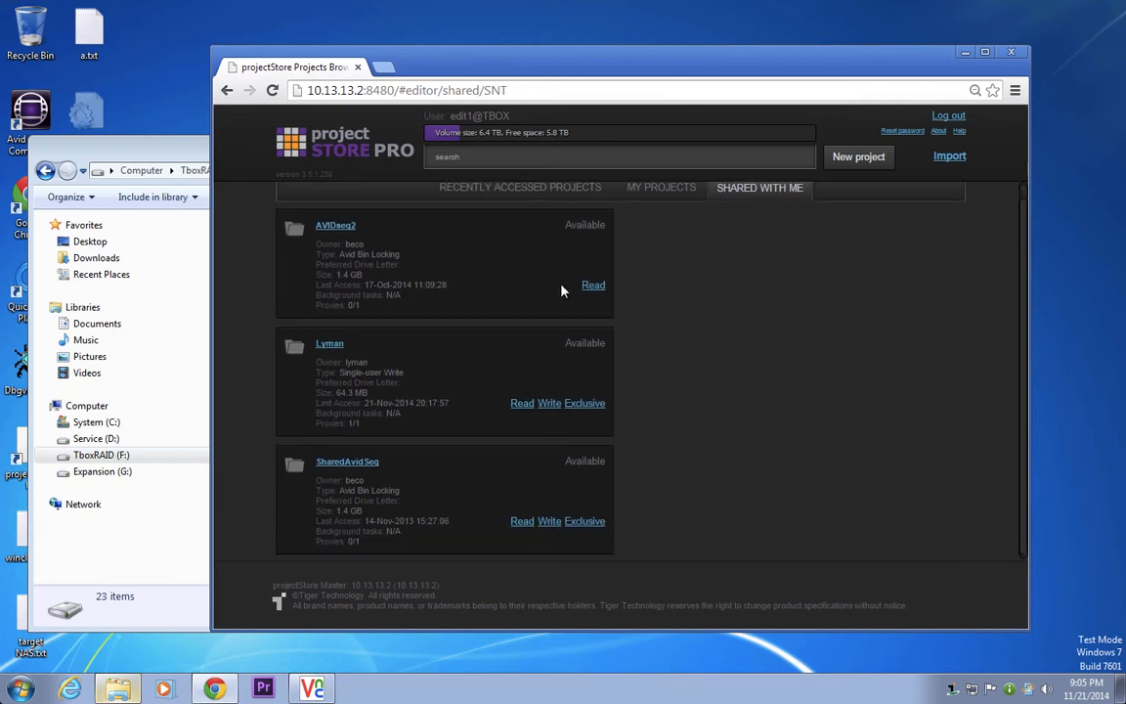
{"action": "scroll", "coordinate": [489, 293], "scroll_direction": "up", "scroll_amount": 1}
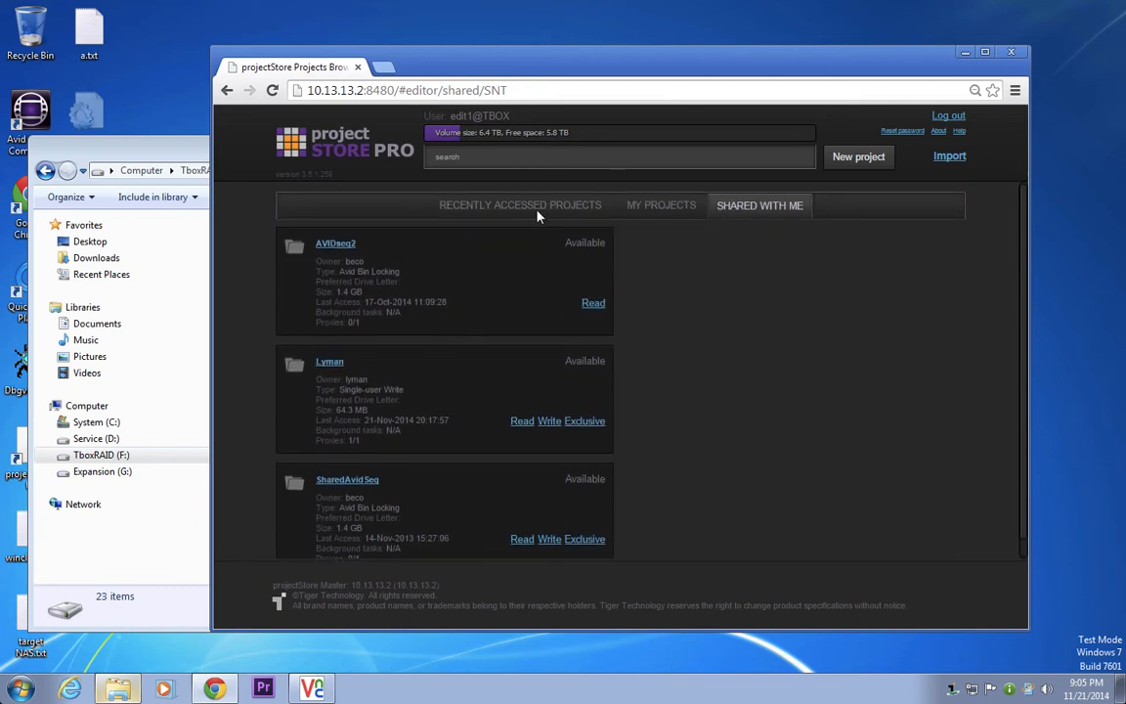
{"action": "left_click", "coordinate": [520, 210]}
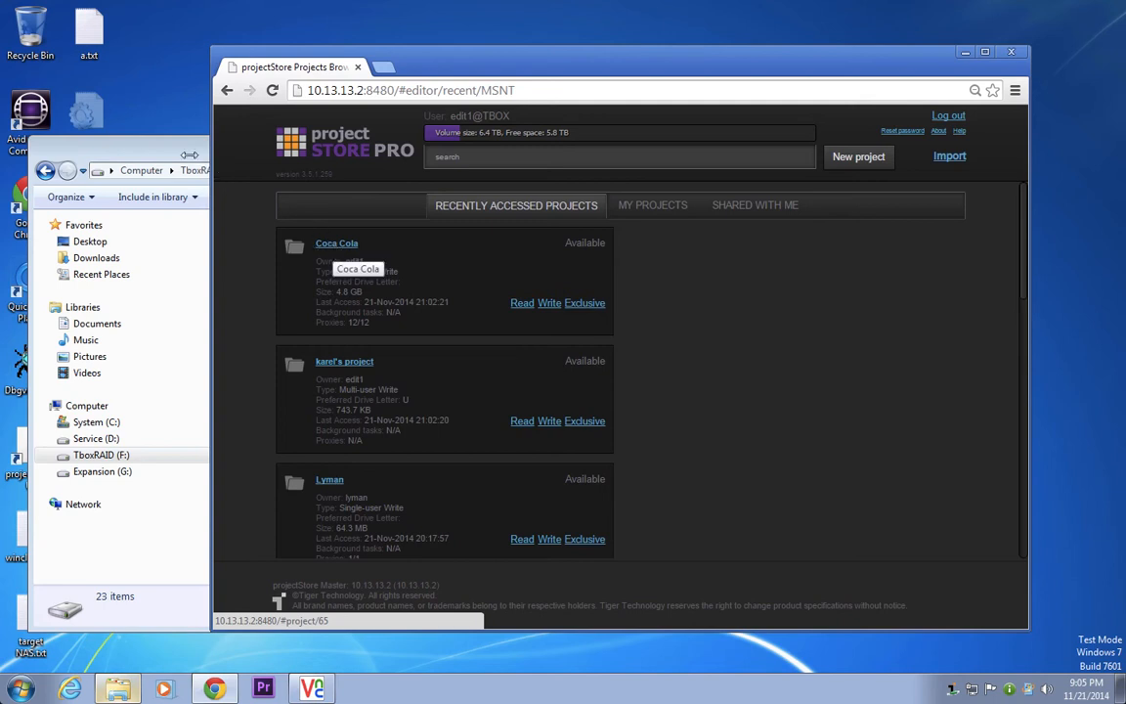
Mount Coca Cola as H: and karel's project as I: with write access.
{"action": "left_click", "coordinate": [193, 160]}
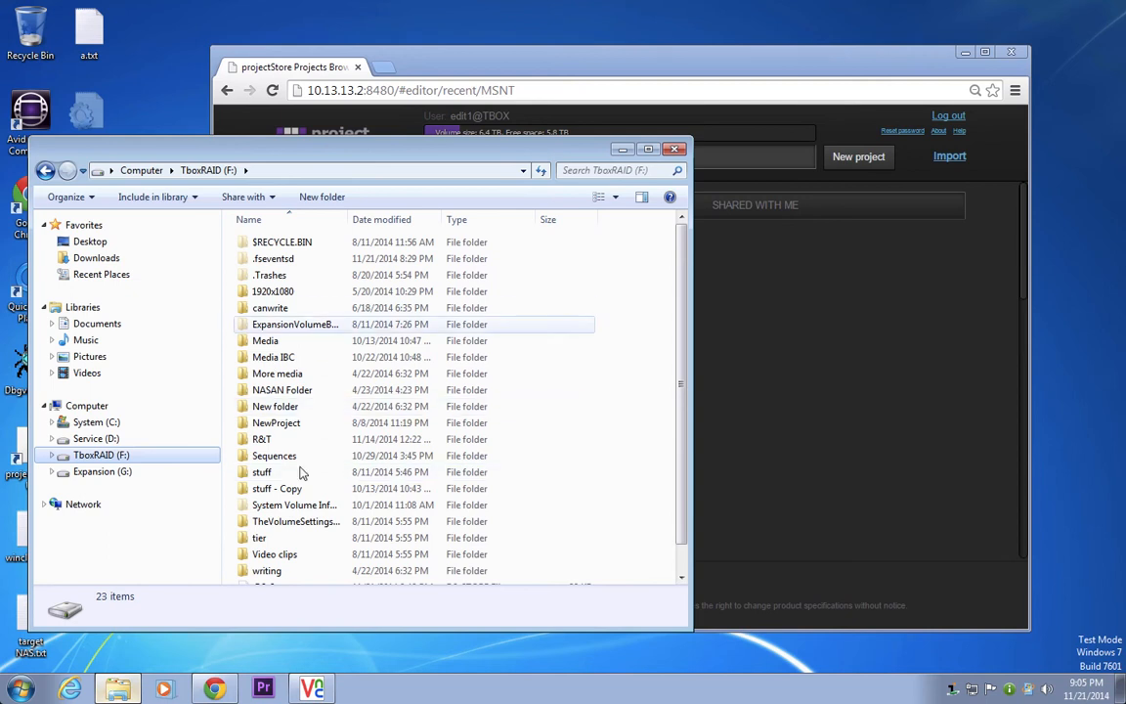
{"action": "left_click", "coordinate": [864, 344]}
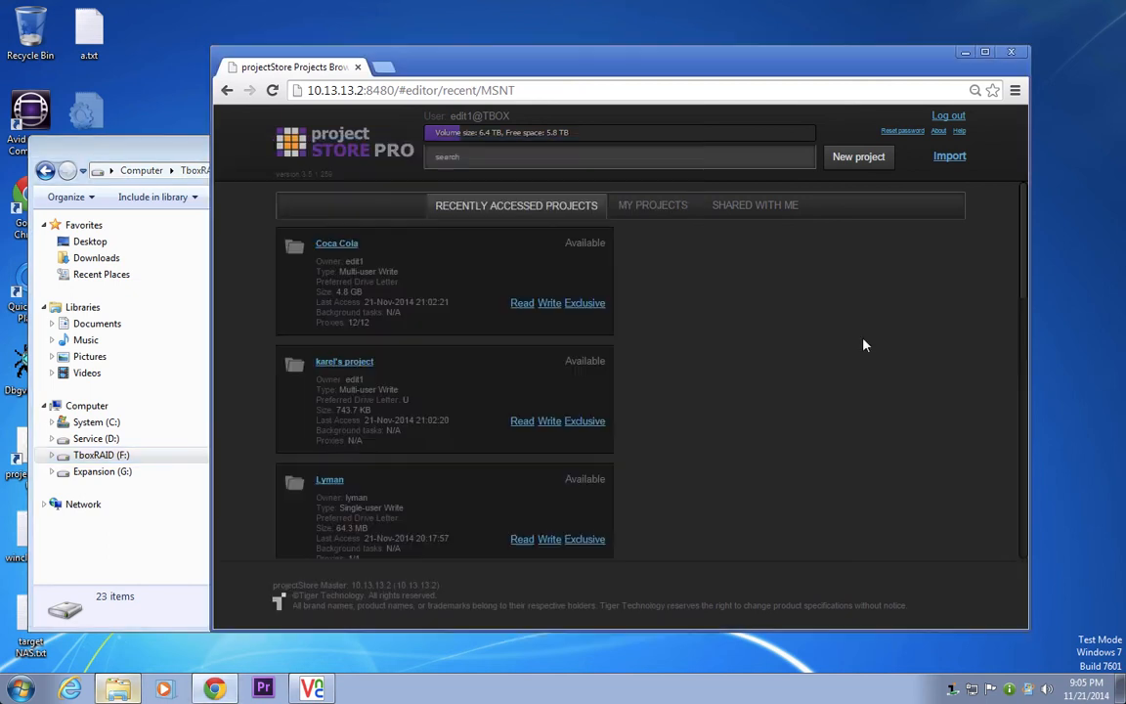
{"action": "left_click", "coordinate": [549, 304]}
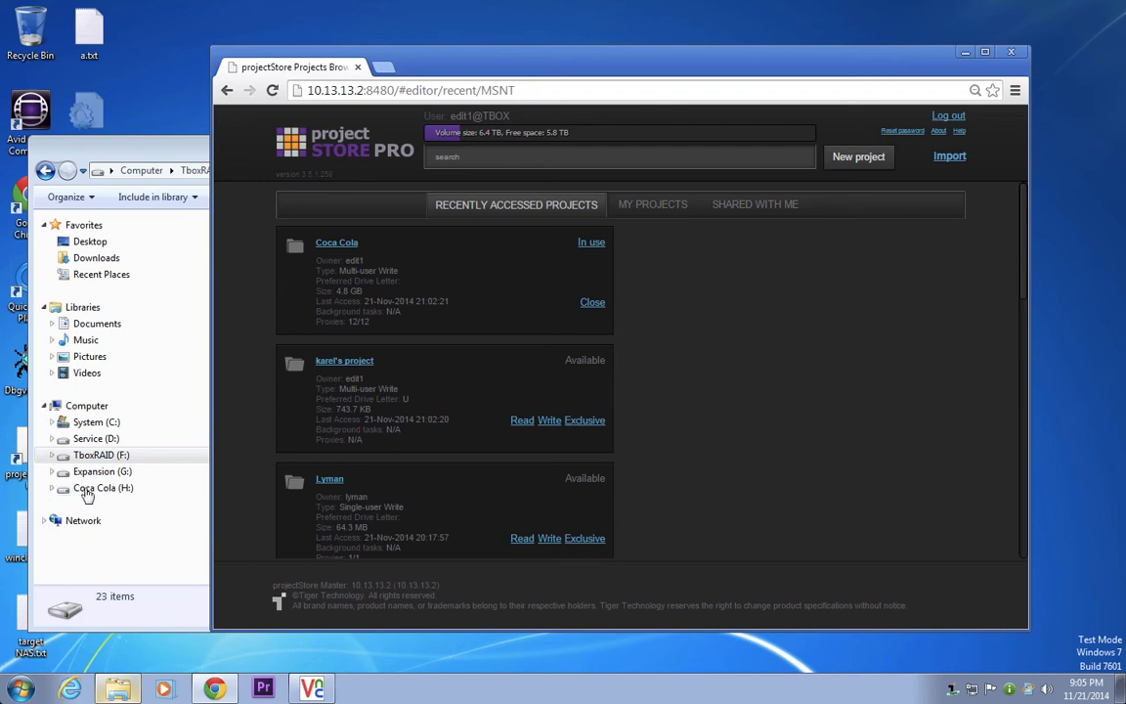
{"action": "left_click", "coordinate": [95, 492]}
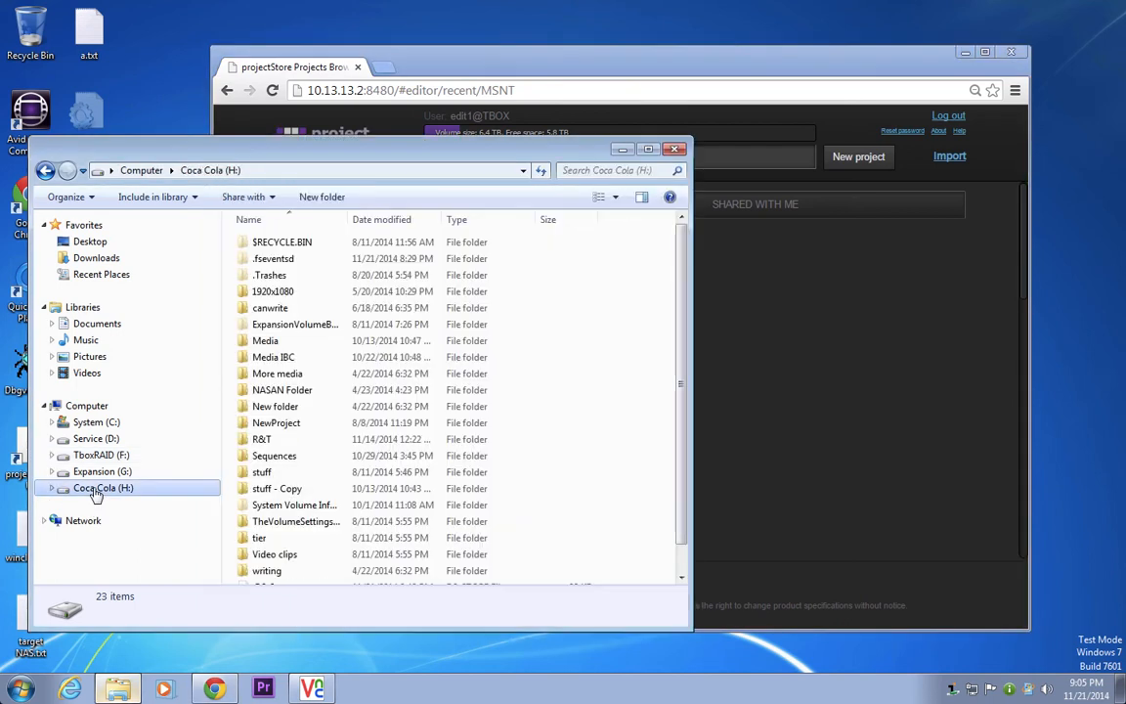
{"action": "left_click", "coordinate": [842, 393]}
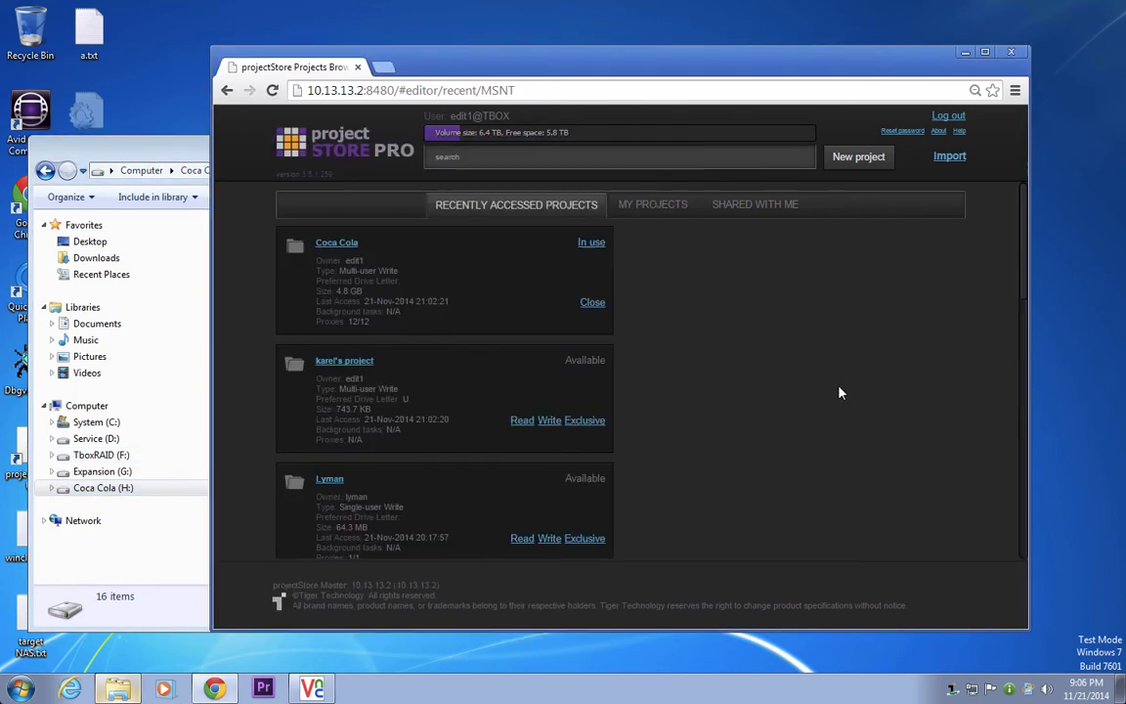
{"action": "left_click", "coordinate": [551, 422]}
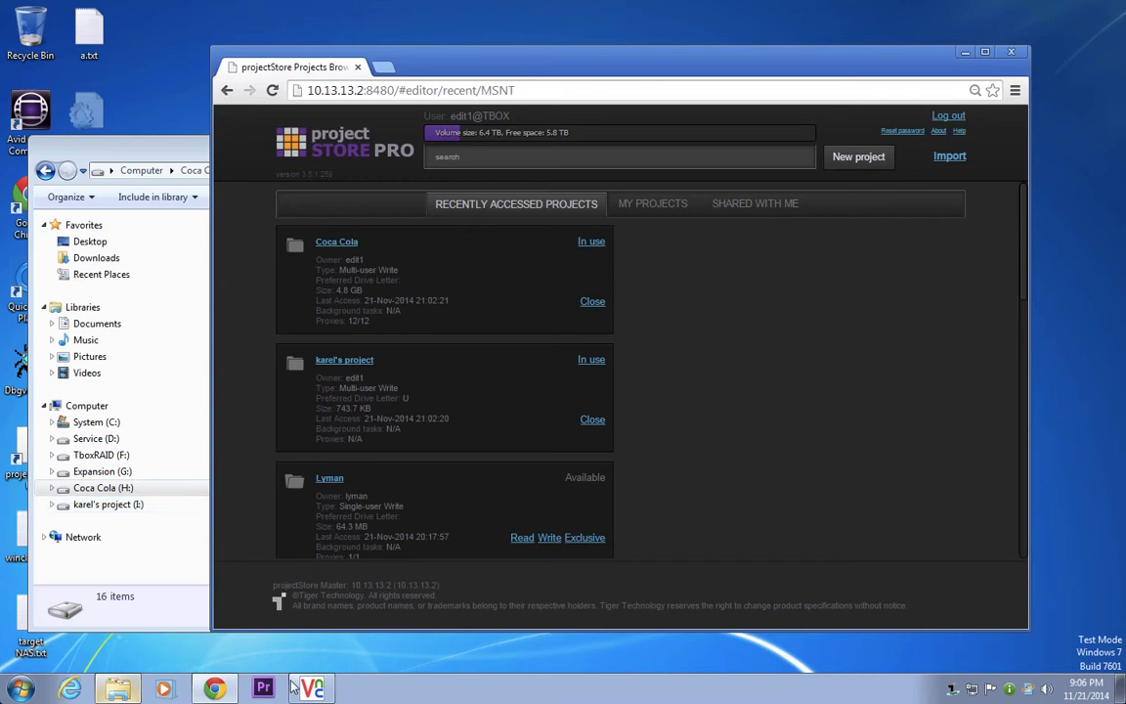
On the remote Mac, log in to projectStore in Safari as the second user.
{"action": "left_click", "coordinate": [319, 693]}
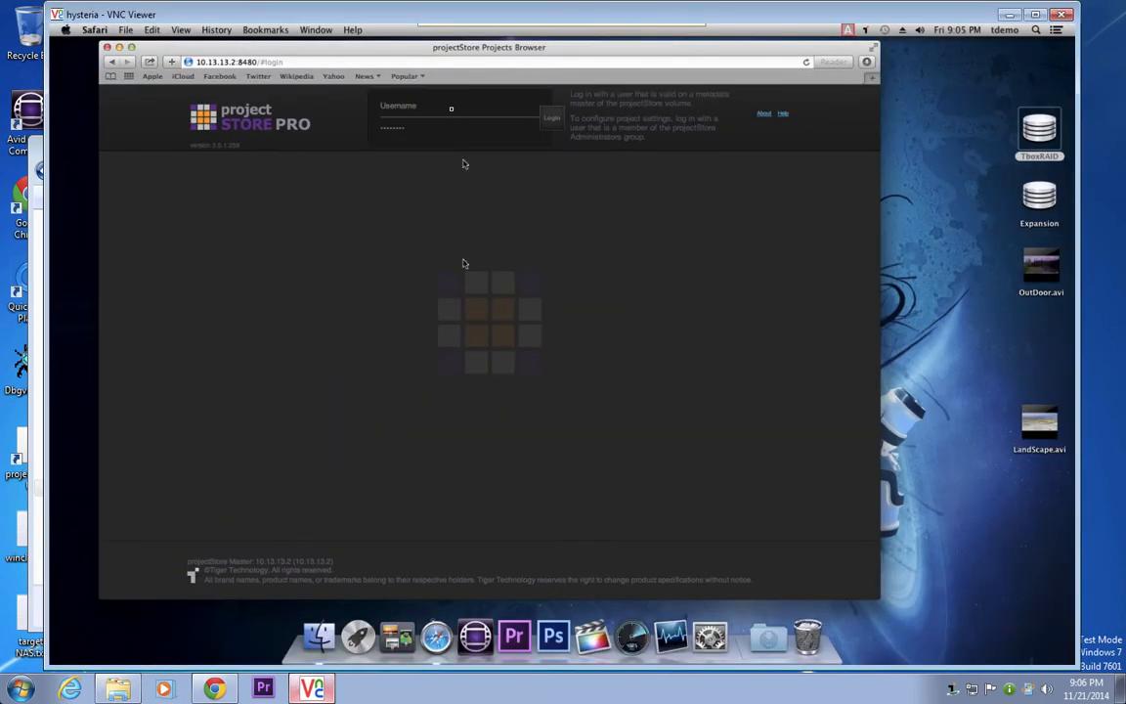
{"action": "left_click", "coordinate": [450, 108]}
{"action": "type", "text": "beri"}
{"action": "key", "text": "Tab"}
{"action": "type", "text": "p"}
{"action": "key", "text": "Return"}
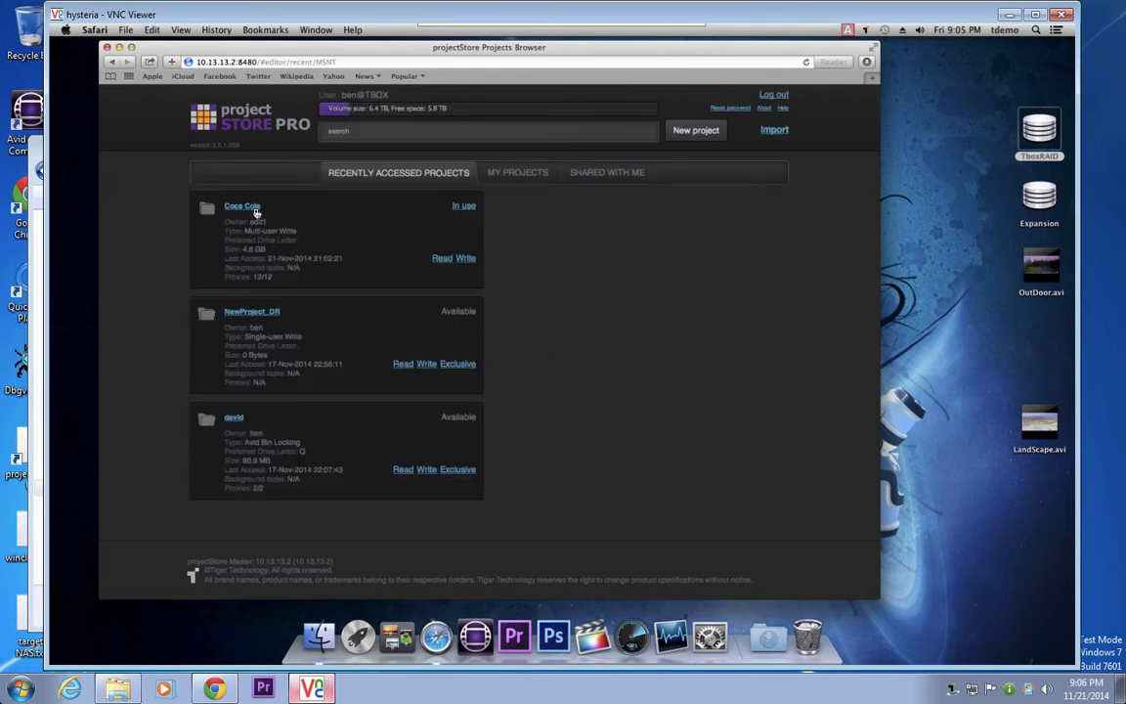
Check Coca Cola's users, then mount Coca Cola and NewProject_DR for writing.
{"action": "left_click", "coordinate": [465, 207]}
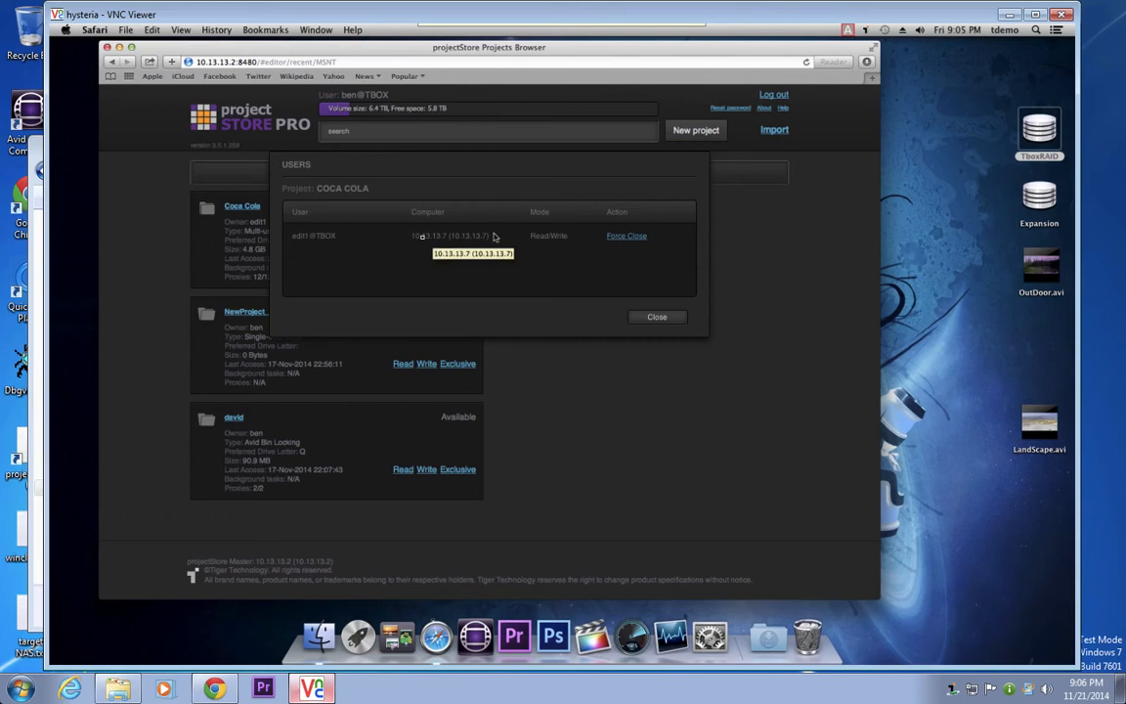
{"action": "left_click", "coordinate": [658, 317]}
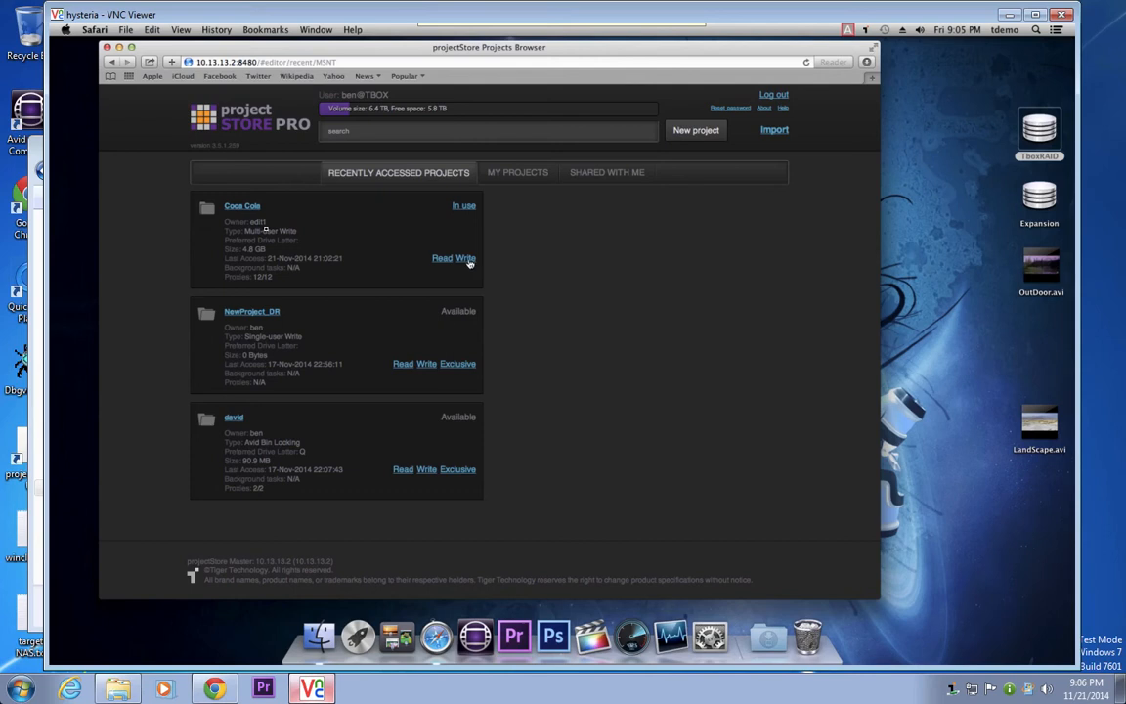
{"action": "left_click", "coordinate": [467, 259]}
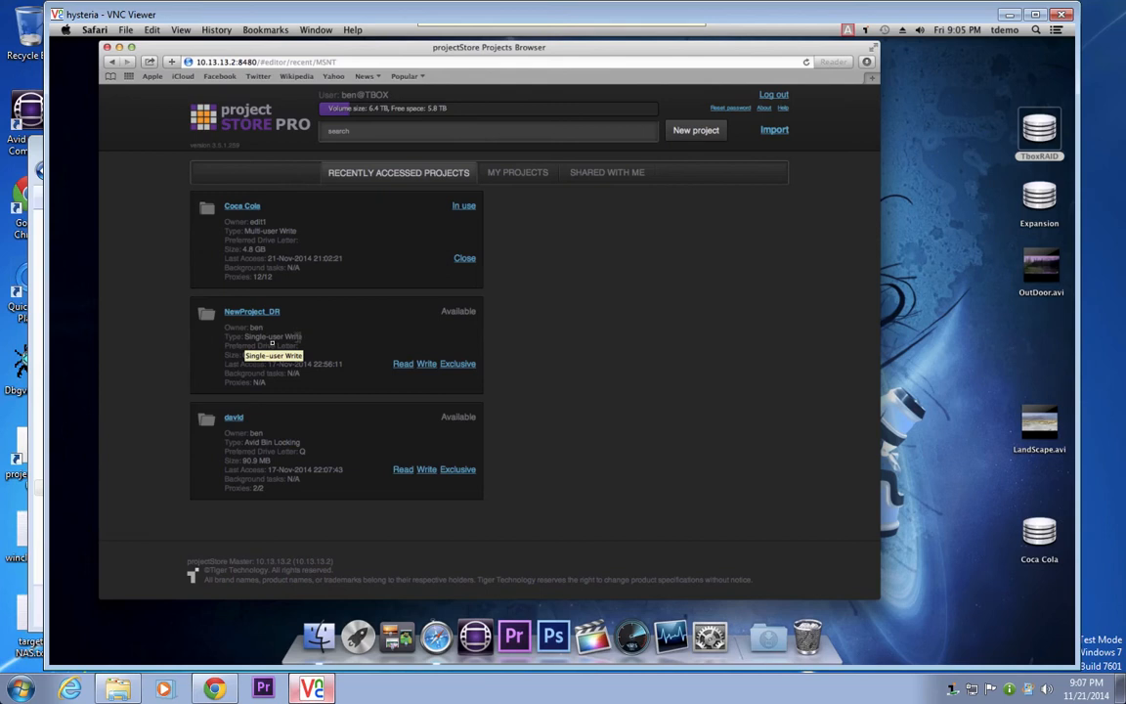
{"action": "left_click", "coordinate": [426, 365]}
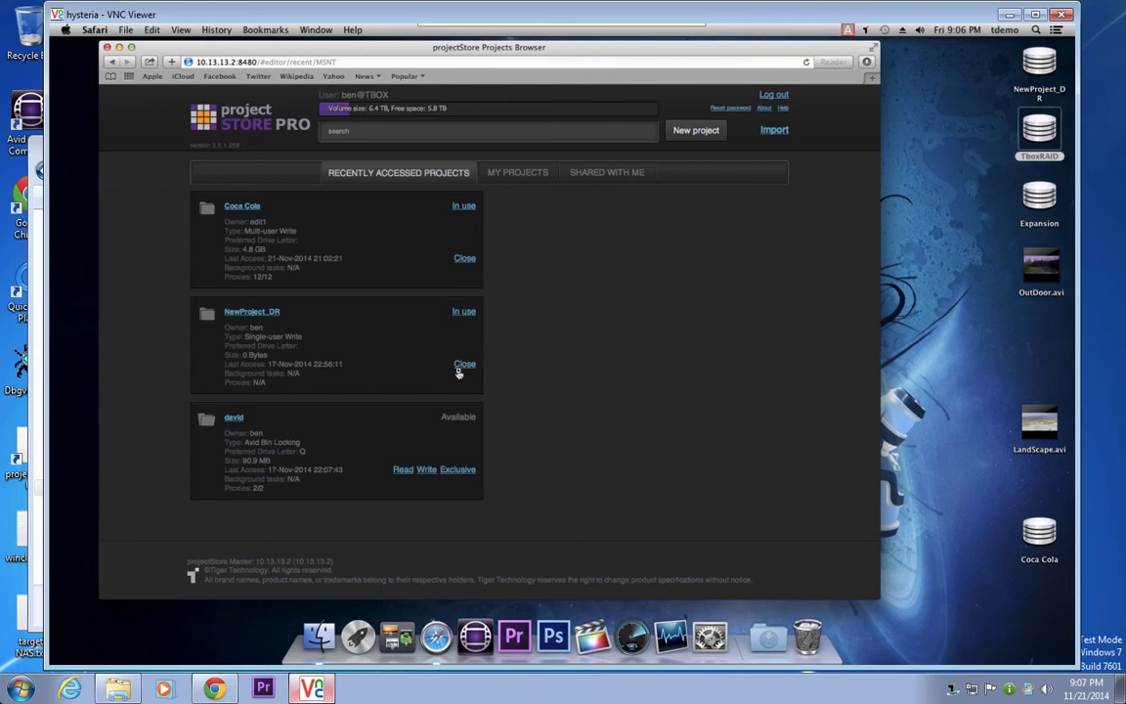
{"action": "left_click", "coordinate": [1012, 19]}
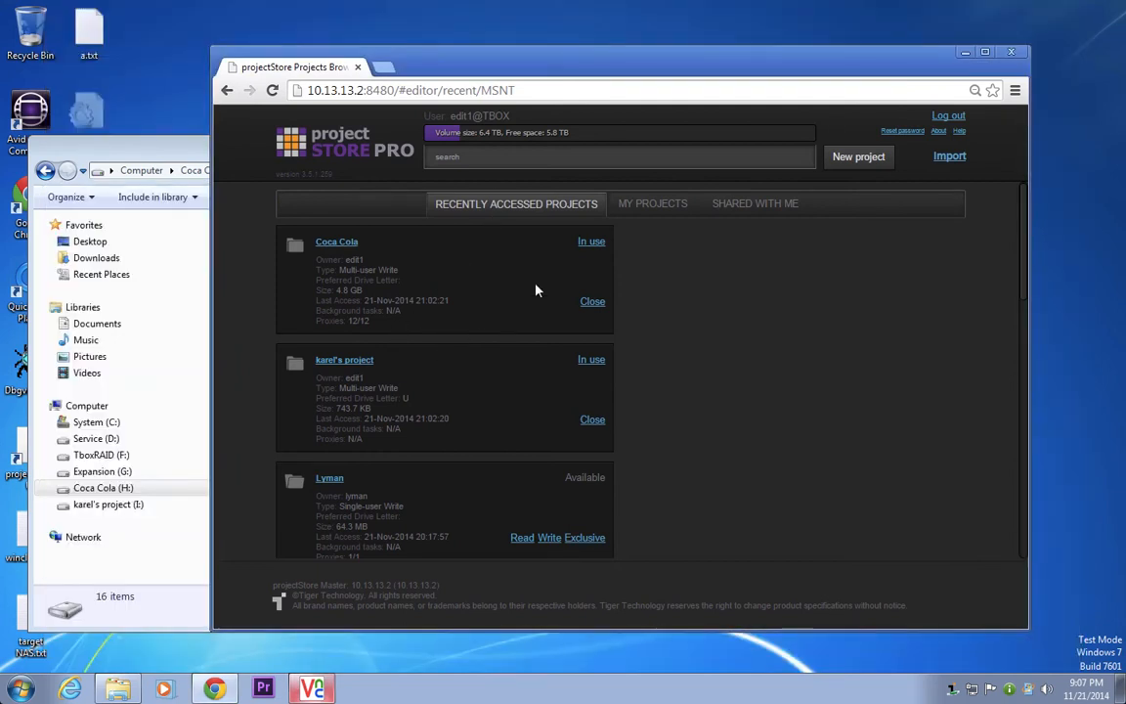
Confirm two users in Coca Cola's USERS list, then bring up the Coca Cola (H:) drive.
{"action": "left_click", "coordinate": [591, 244]}
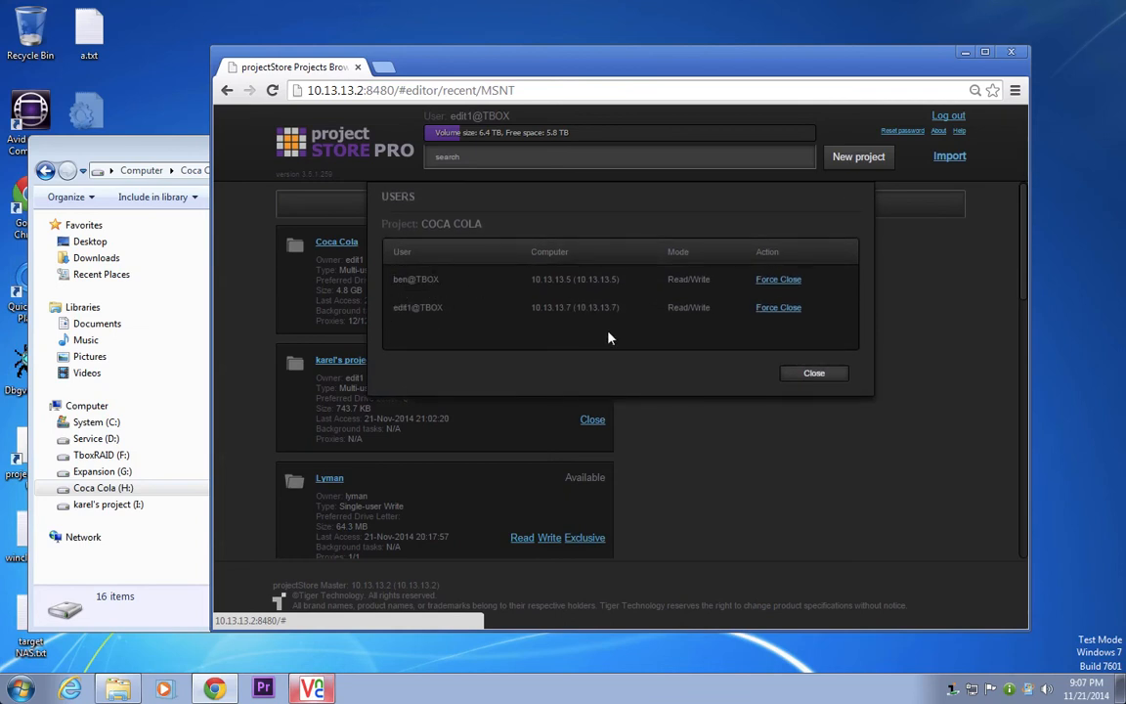
{"action": "left_click", "coordinate": [815, 375]}
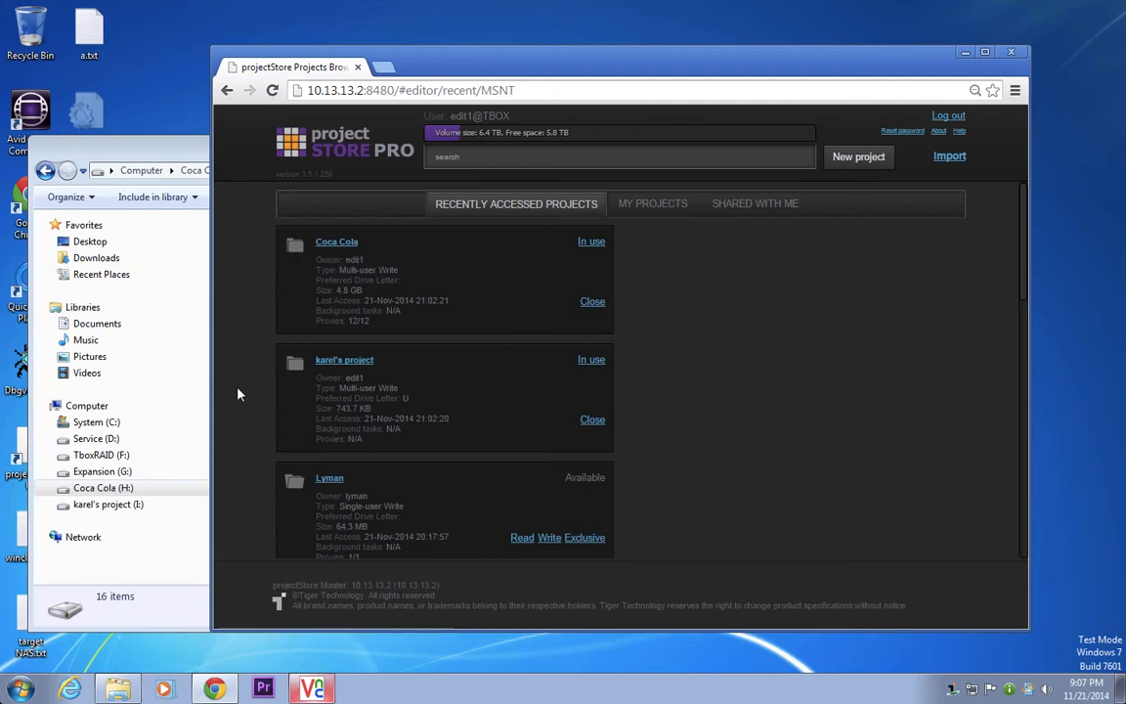
{"action": "left_click", "coordinate": [97, 488]}
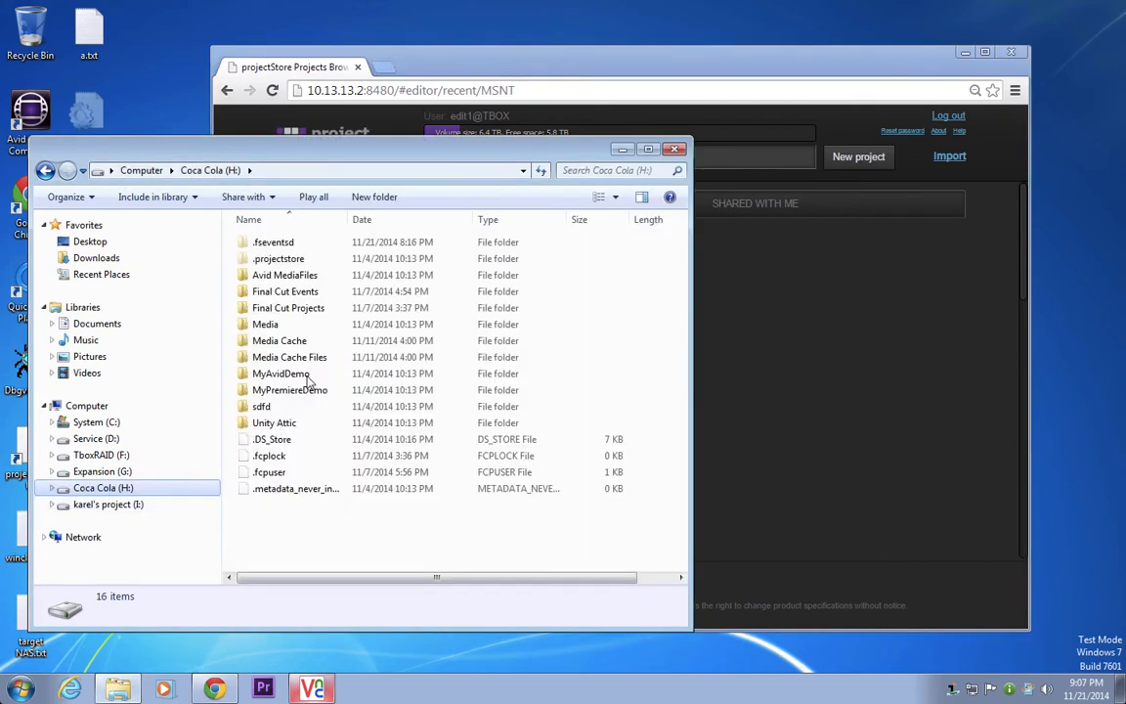
Open the MyPremiereDemo folder on drive H:, then return to the projectStore project list.
{"action": "left_click", "coordinate": [294, 389]}
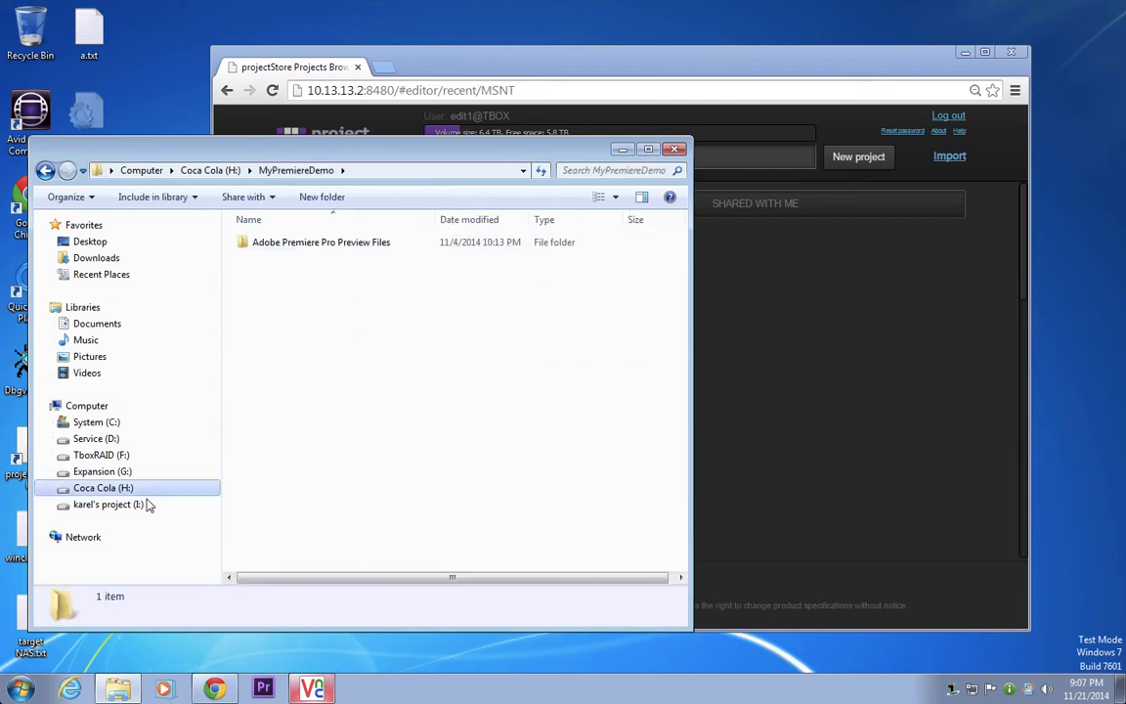
{"action": "left_click", "coordinate": [538, 65]}
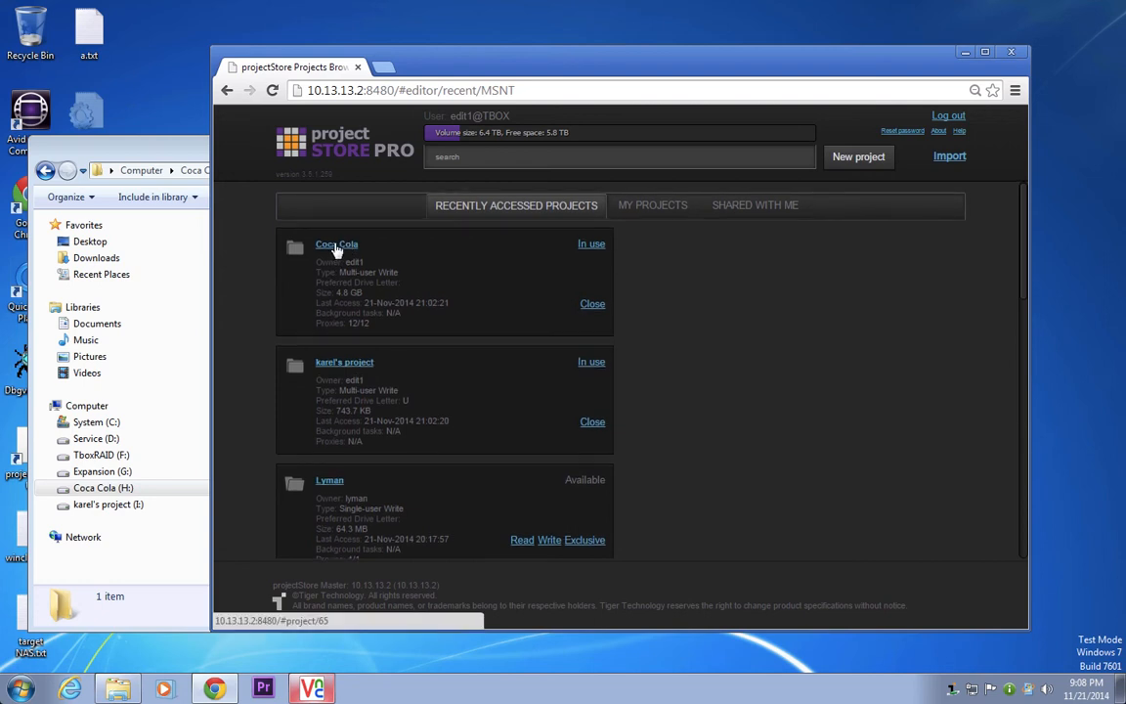
Open the Coca Cola project page and compare it with the H: drive's root folders.
{"action": "left_click", "coordinate": [457, 252]}
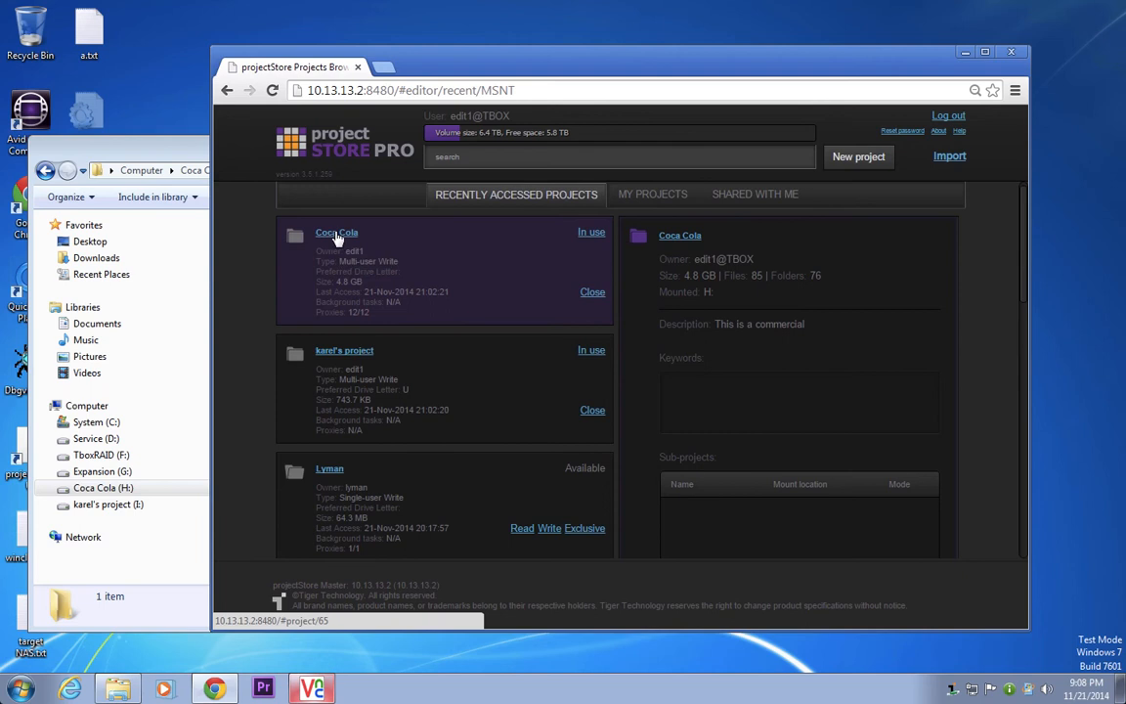
{"action": "left_click", "coordinate": [336, 235]}
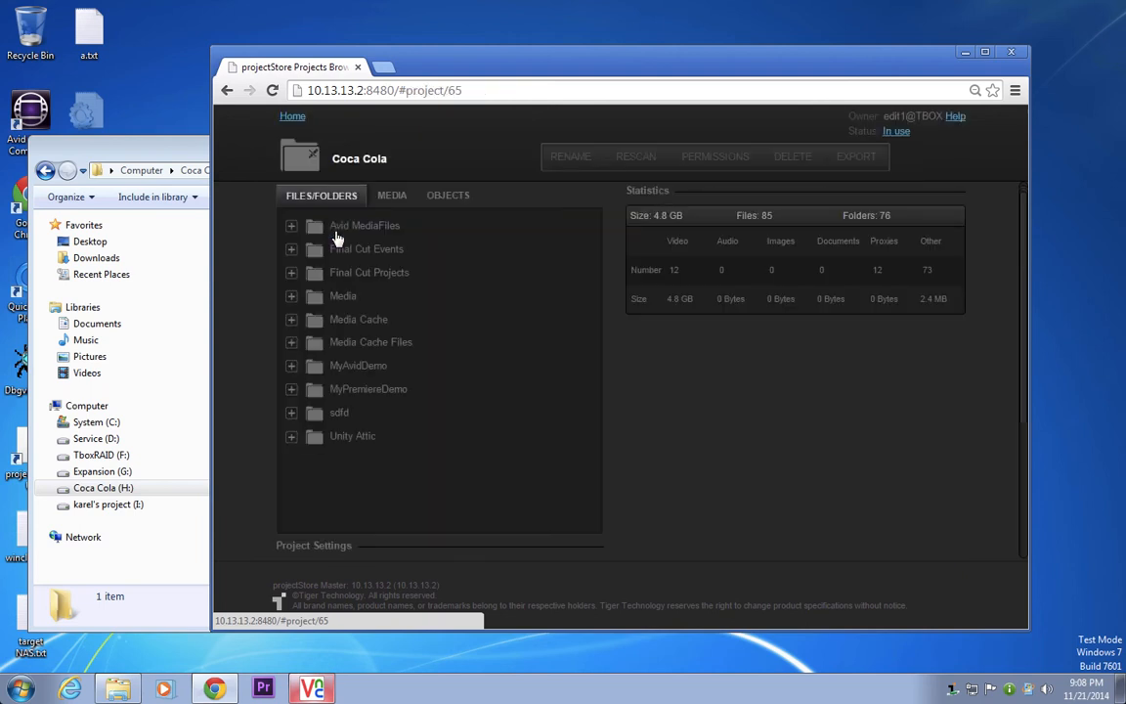
{"action": "left_click", "coordinate": [77, 489]}
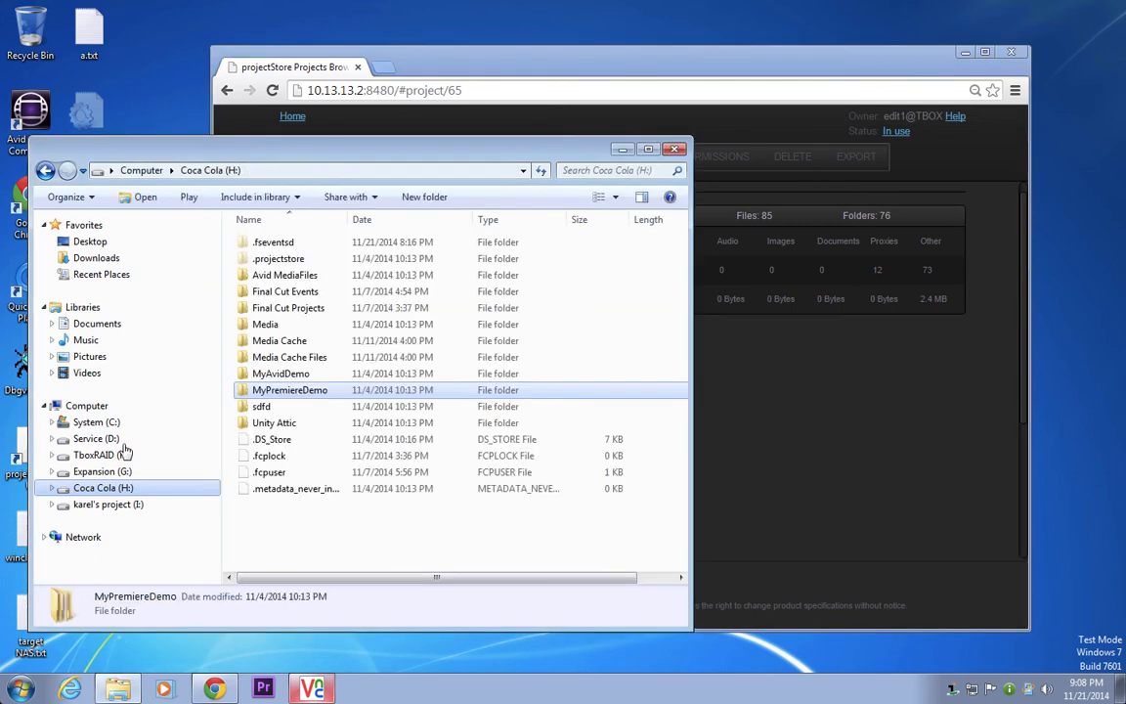
Expand Avid MediaFiles, Final Cut Projects and Coca FCP in the Coca Cola folder tree.
{"action": "left_click", "coordinate": [752, 65]}
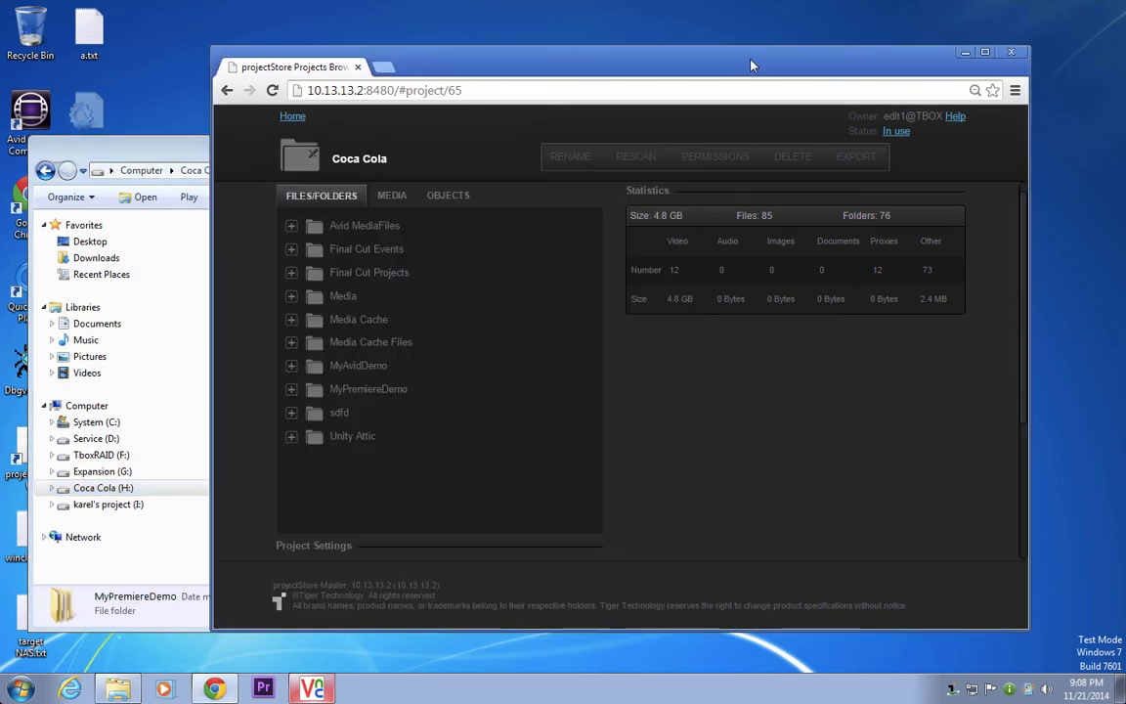
{"action": "left_click", "coordinate": [291, 226]}
{"action": "left_click", "coordinate": [293, 298]}
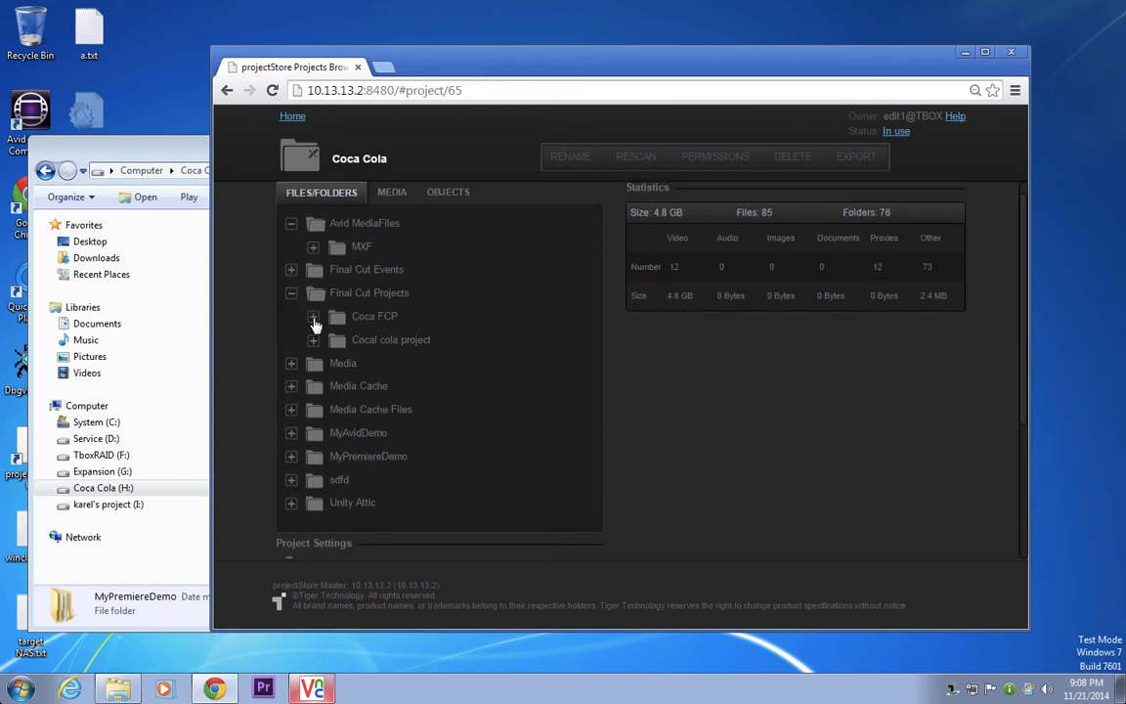
{"action": "left_click", "coordinate": [313, 317]}
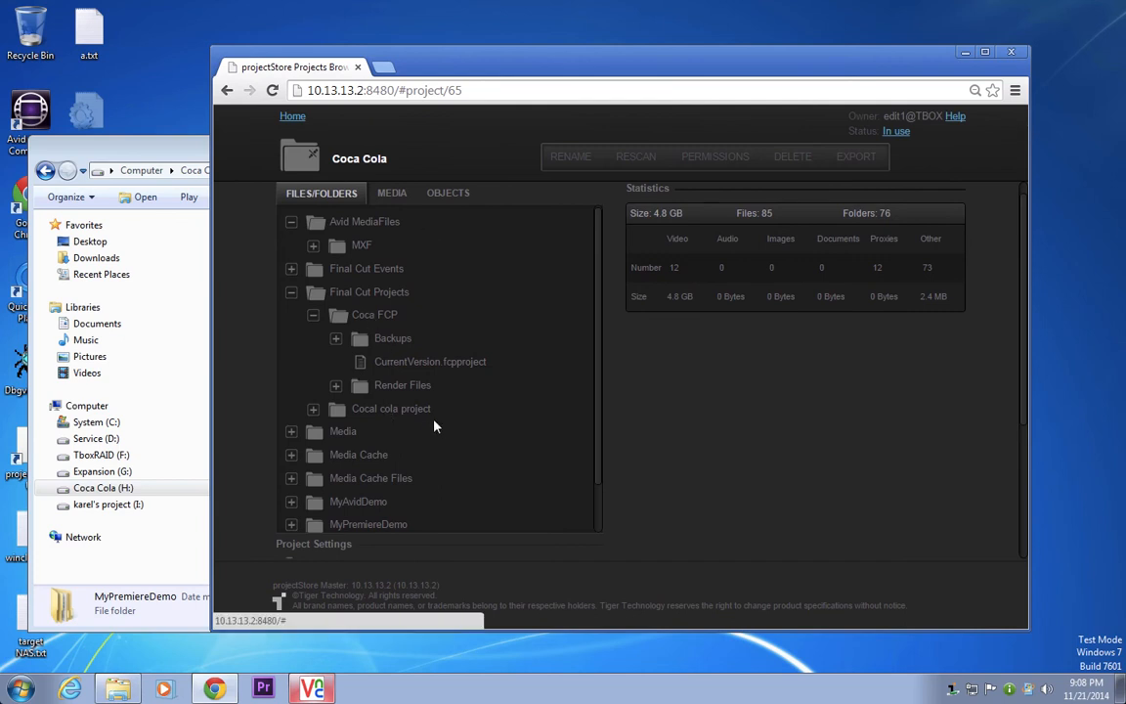
{"action": "scroll", "coordinate": [391, 201], "scroll_direction": "down", "scroll_amount": 1}
{"action": "scroll", "coordinate": [391, 199], "scroll_direction": "down", "scroll_amount": 1}
{"action": "scroll", "coordinate": [399, 190], "scroll_direction": "up", "scroll_amount": 2}
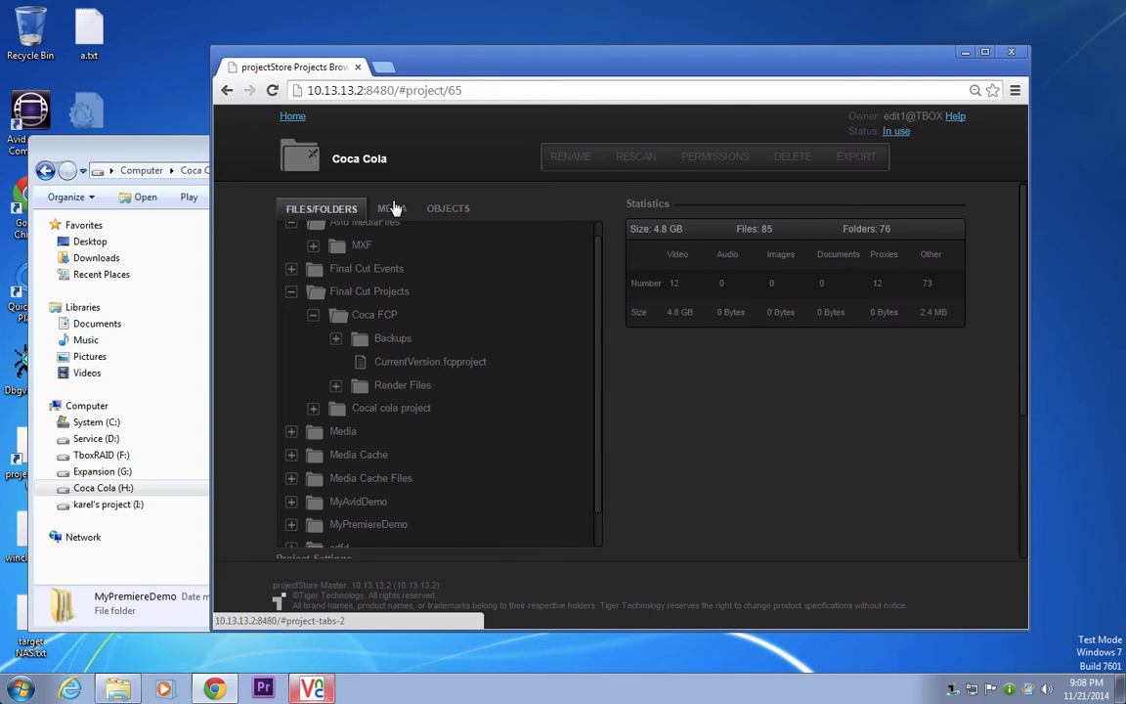
Under MEDIA, preview mtv vmas_lady gagaNS.mov, then scrub through mtv vmas_miley cyrusNS.mov.
{"action": "left_click", "coordinate": [393, 208]}
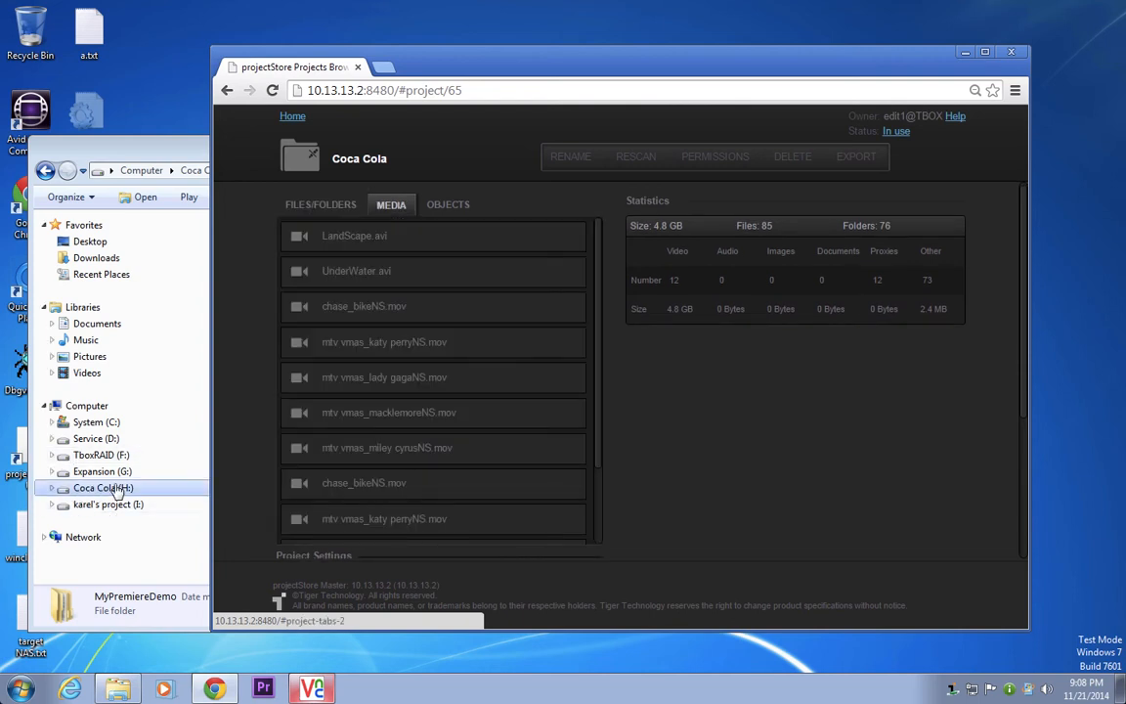
{"action": "left_click", "coordinate": [360, 376]}
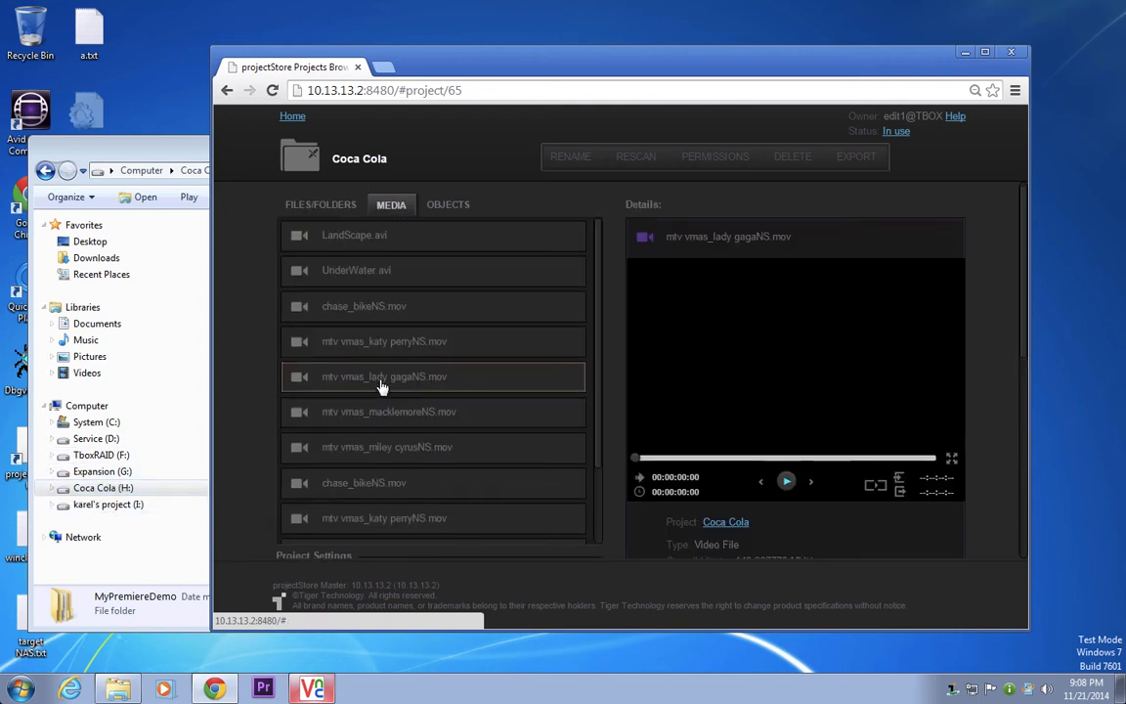
{"action": "left_click", "coordinate": [786, 459]}
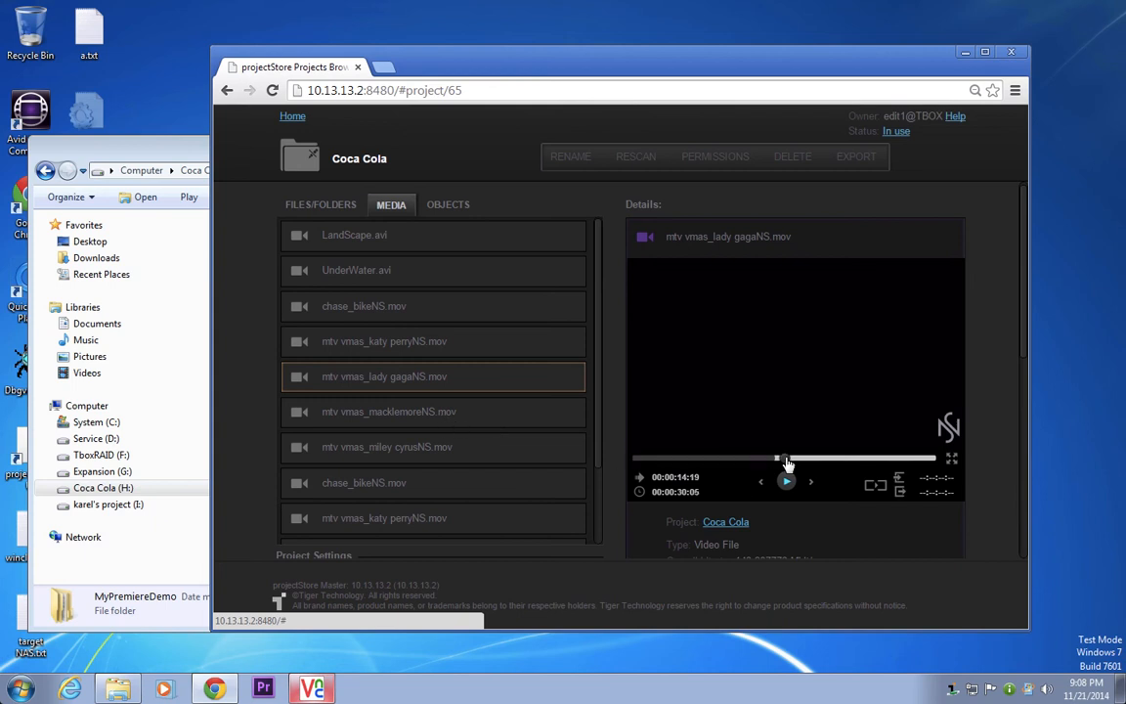
{"action": "left_click", "coordinate": [479, 452]}
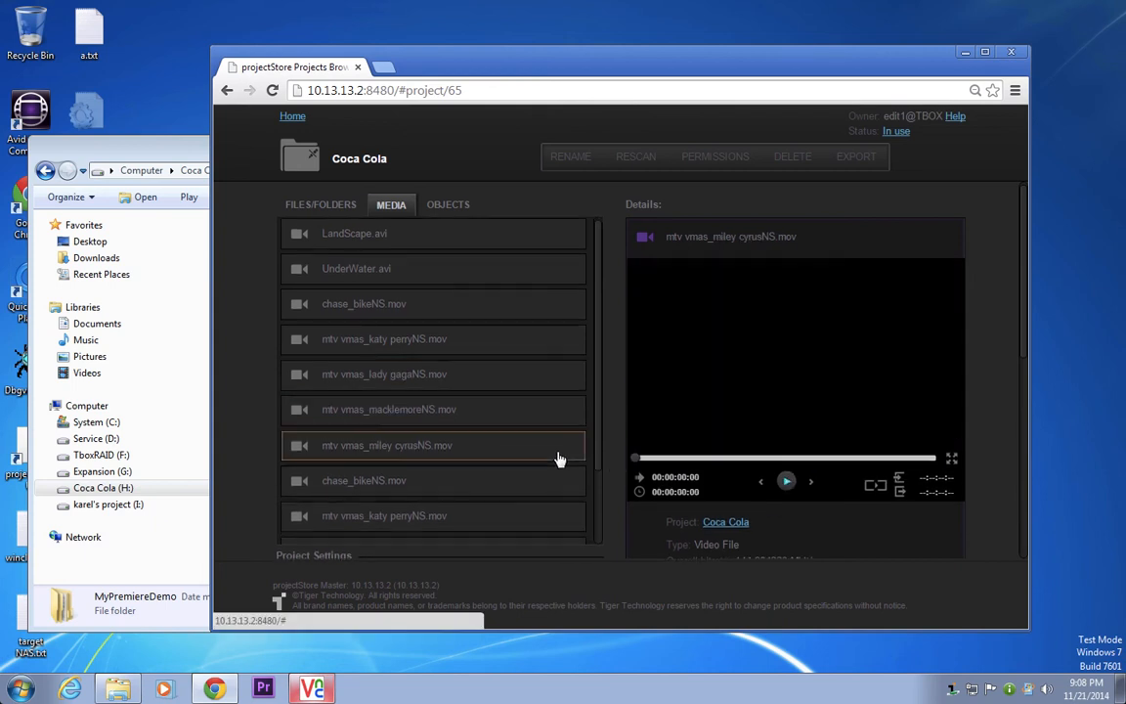
{"action": "left_click", "coordinate": [792, 459]}
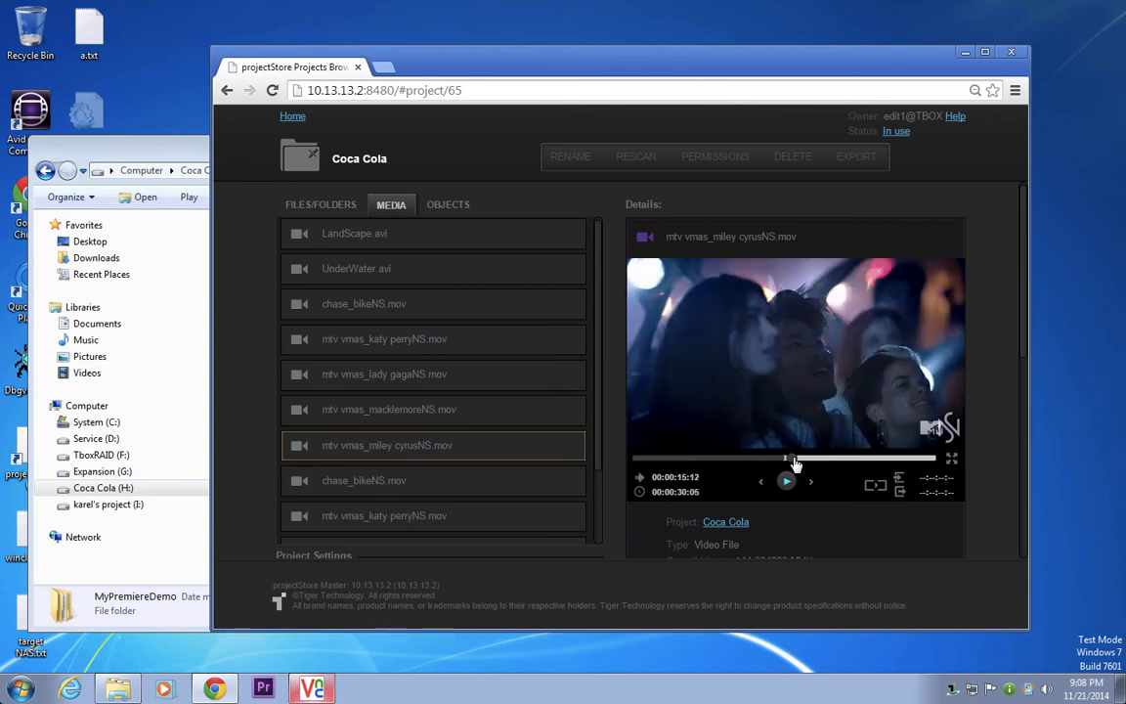
{"action": "left_click", "coordinate": [713, 460]}
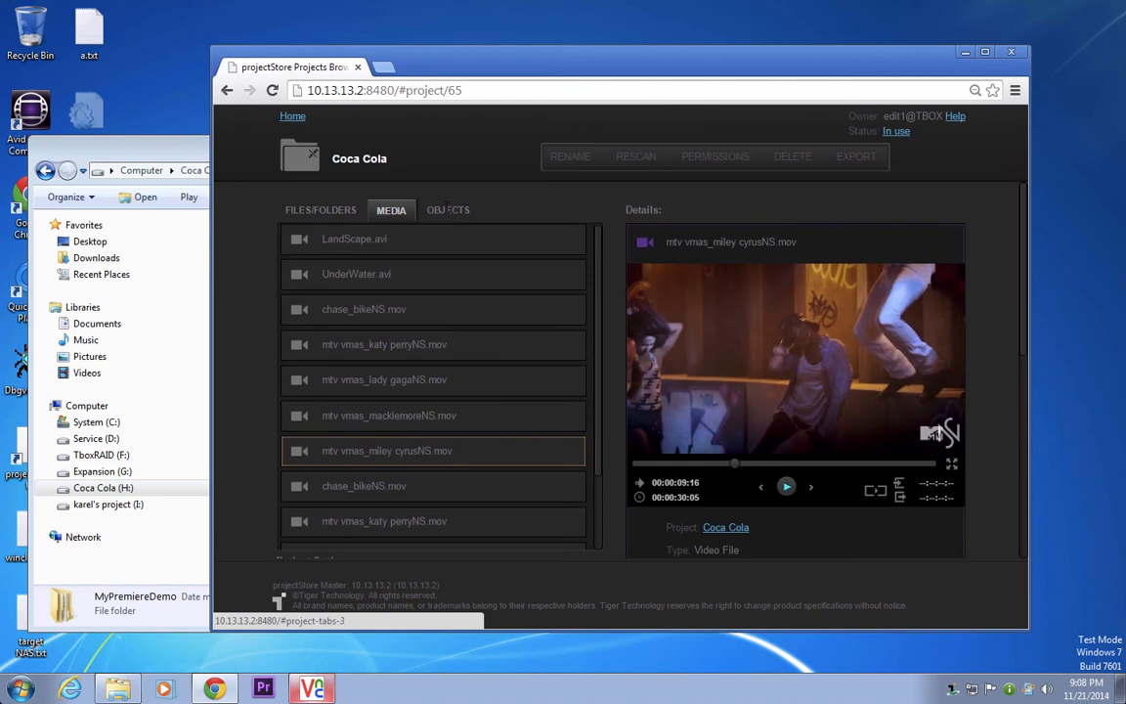
Under OBJECTS, expand Events and Projects to list the NLE events and projects.
{"action": "left_click", "coordinate": [445, 206]}
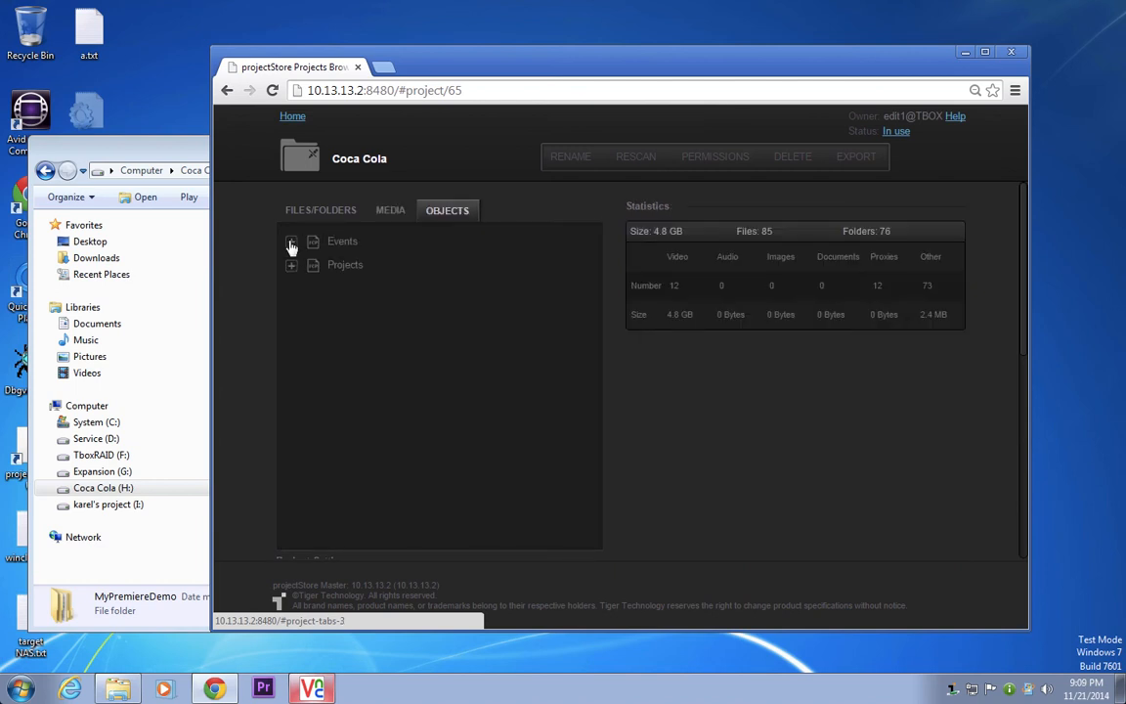
{"action": "left_click", "coordinate": [291, 242]}
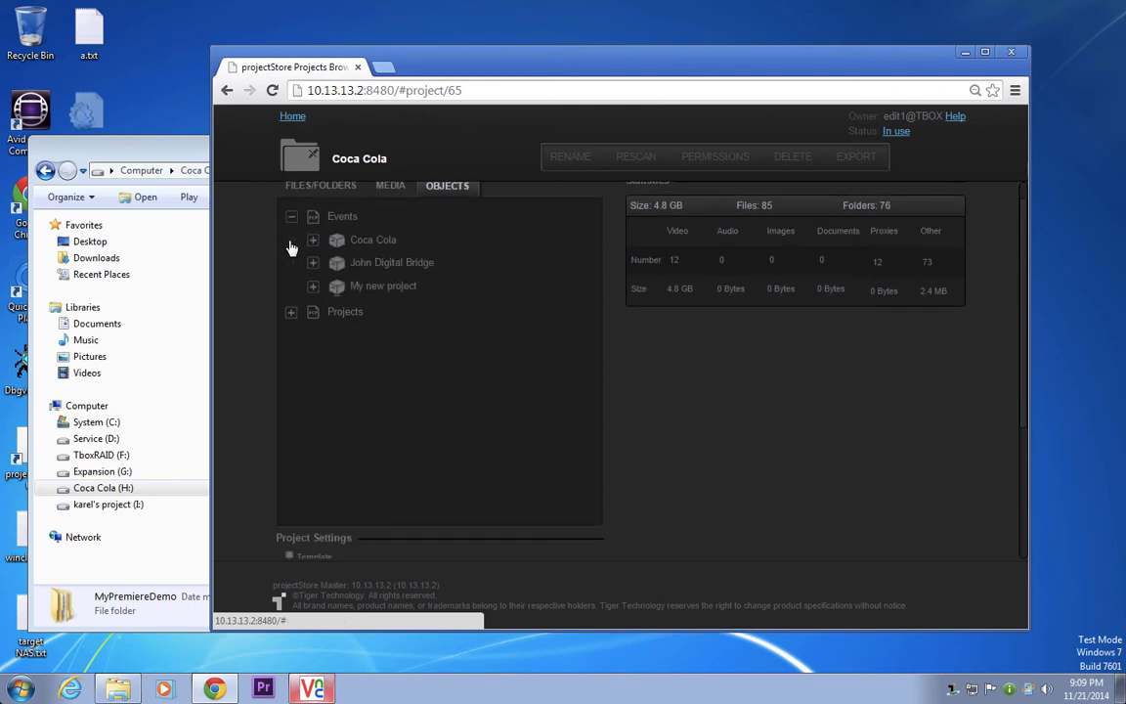
{"action": "scroll", "coordinate": [294, 225], "scroll_direction": "up", "scroll_amount": 1}
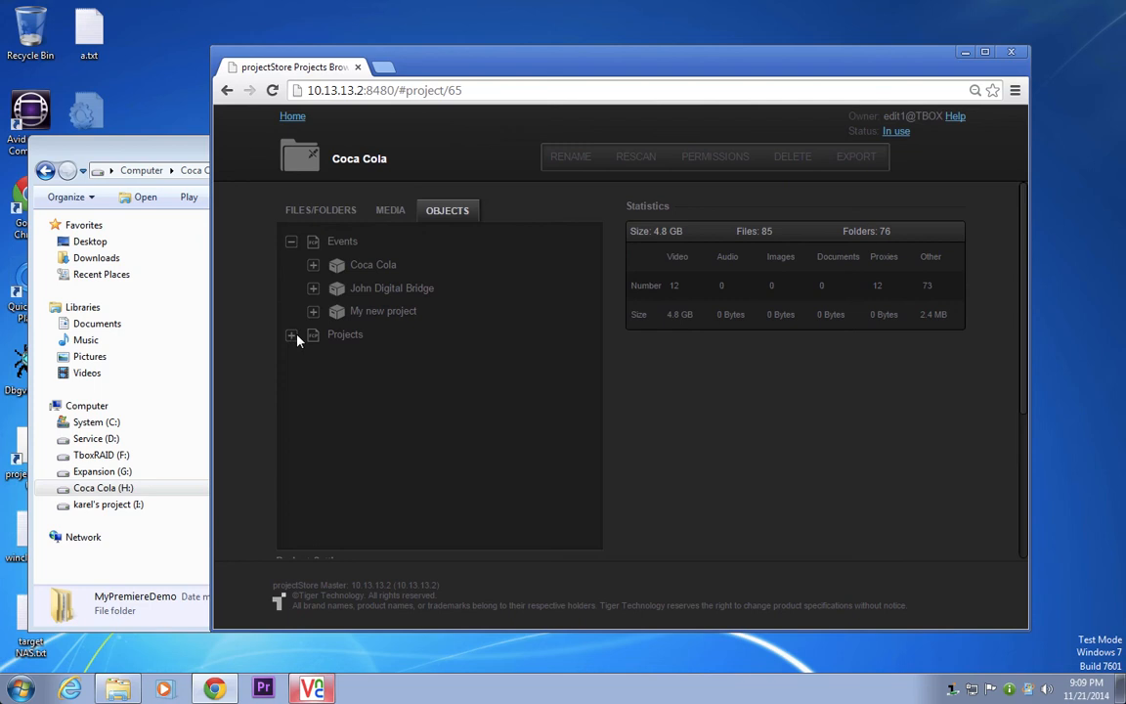
{"action": "left_click", "coordinate": [291, 335]}
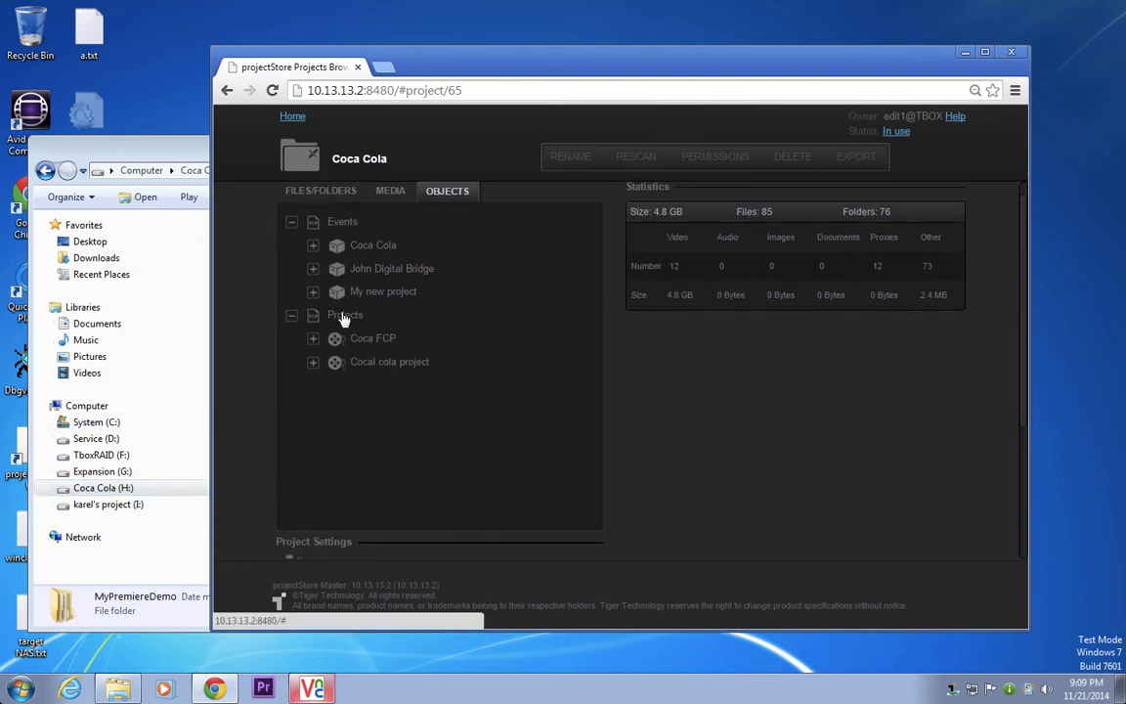
{"action": "scroll", "coordinate": [344, 318], "scroll_direction": "up", "scroll_amount": 1}
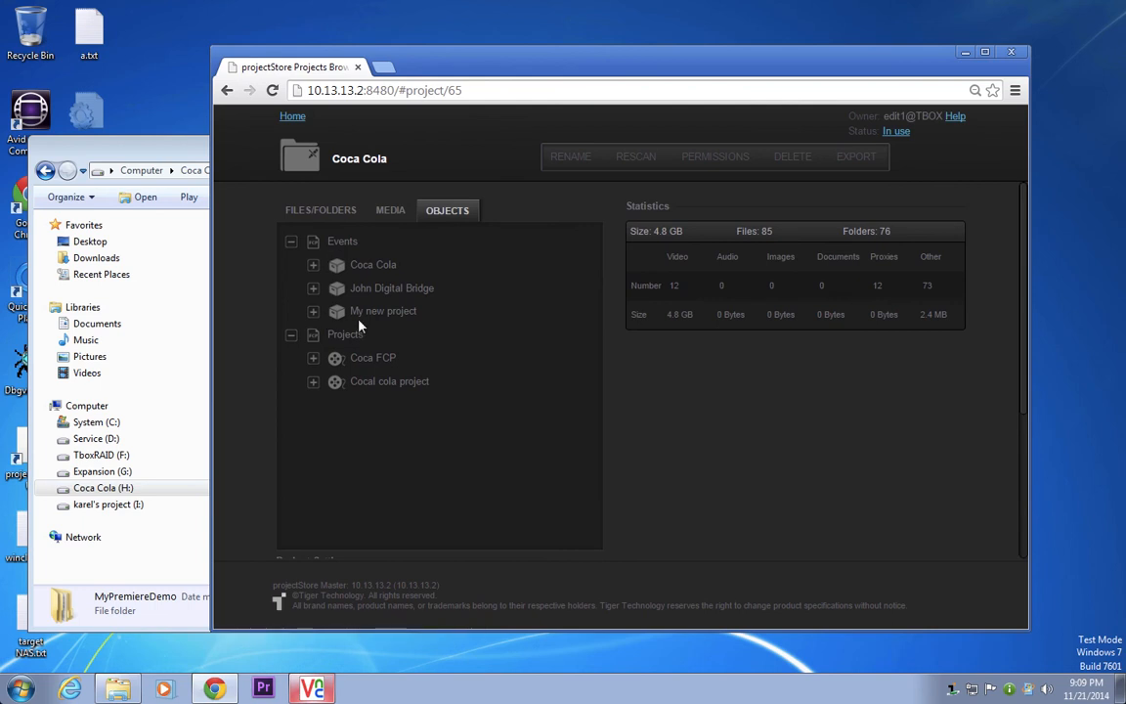
Expand John Digital Bridge, My new project and Coca FCP to view their clips, then return Home.
{"action": "left_click", "coordinate": [313, 289]}
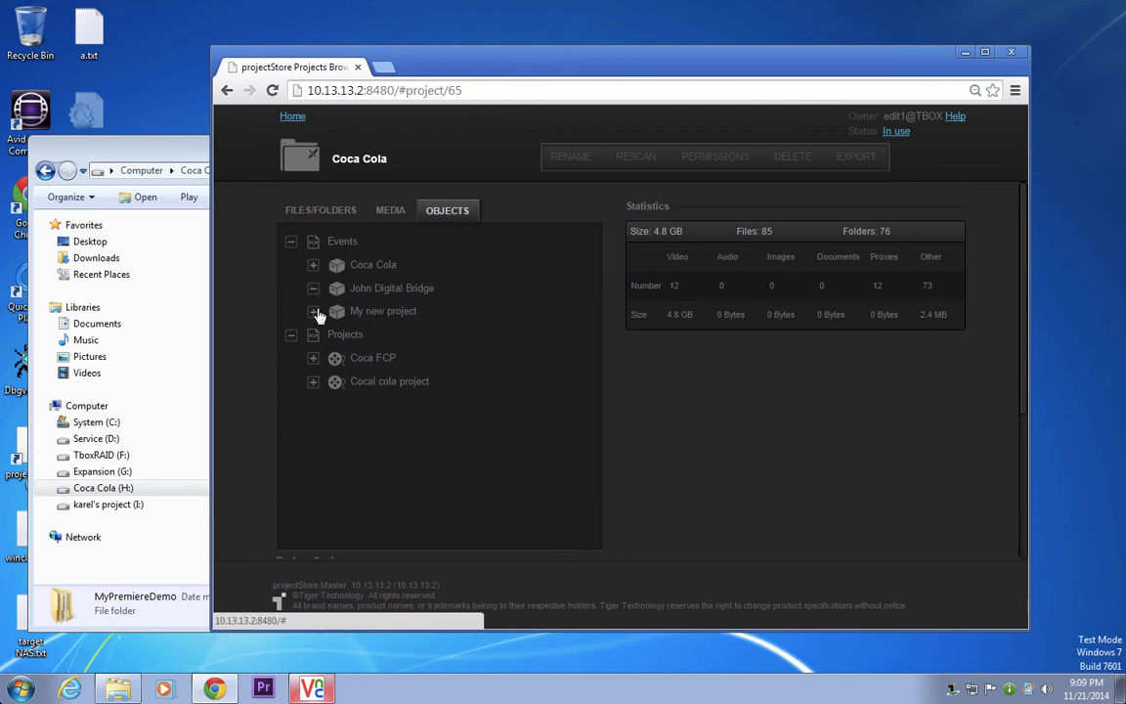
{"action": "left_click", "coordinate": [314, 311]}
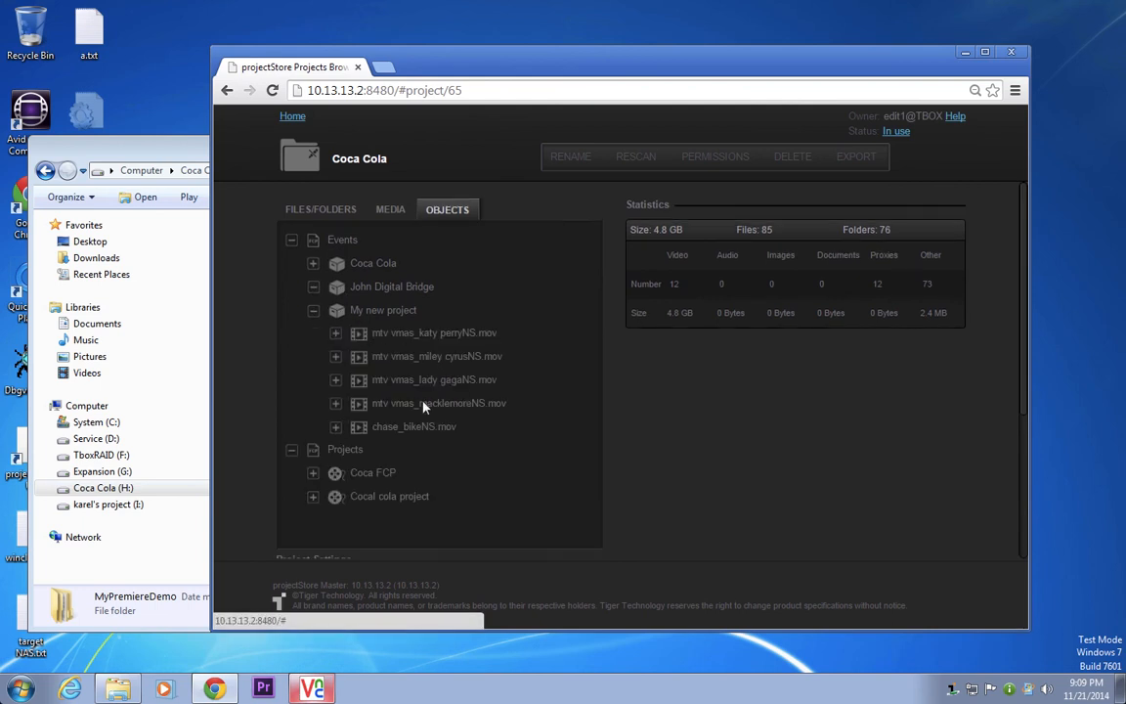
{"action": "left_click", "coordinate": [313, 475]}
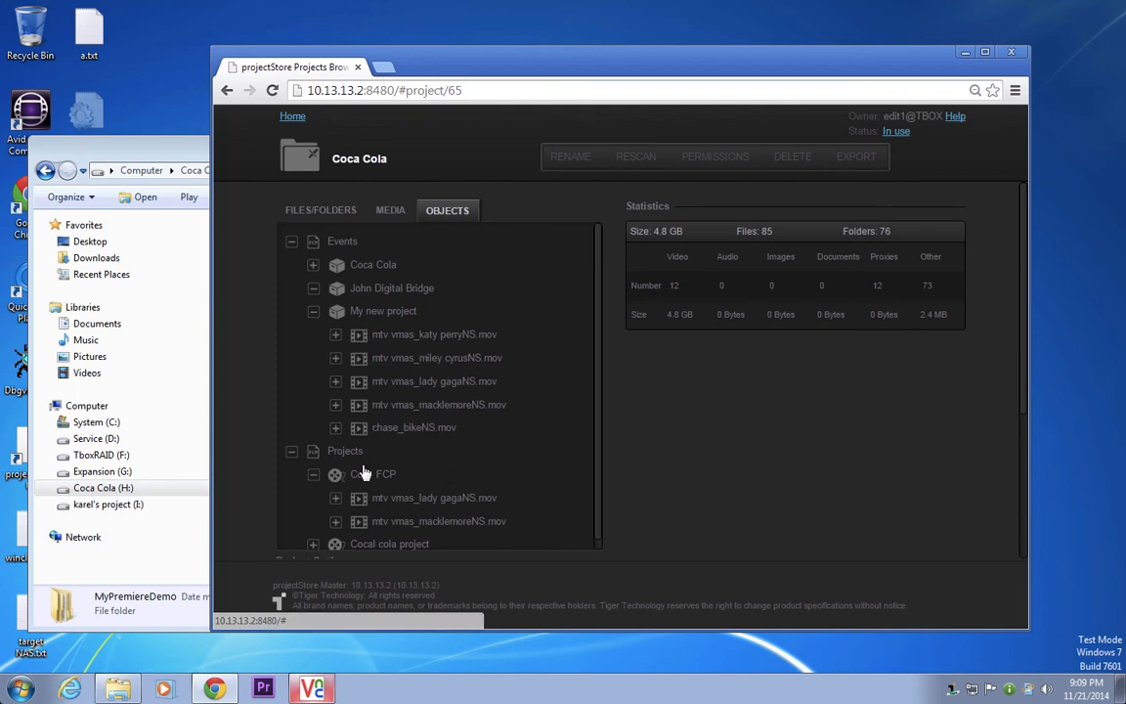
{"action": "scroll", "coordinate": [362, 473], "scroll_direction": "down", "scroll_amount": 1}
{"action": "scroll", "coordinate": [364, 473], "scroll_direction": "down", "scroll_amount": 2}
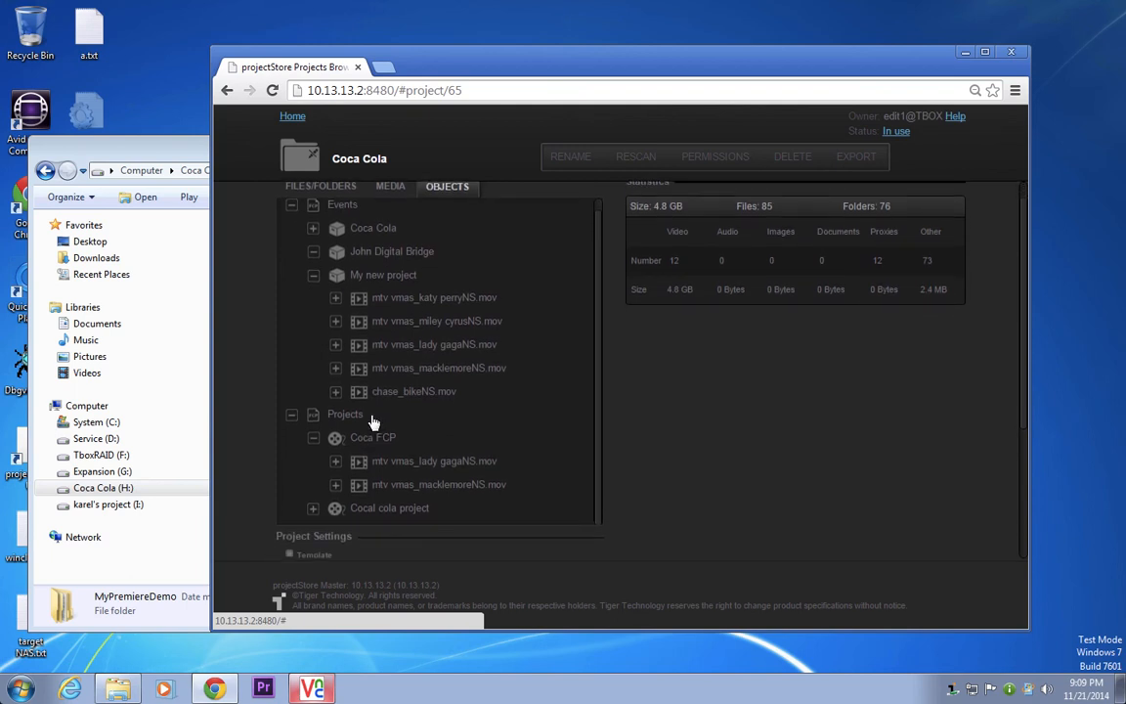
{"action": "scroll", "coordinate": [372, 421], "scroll_direction": "up", "scroll_amount": 2}
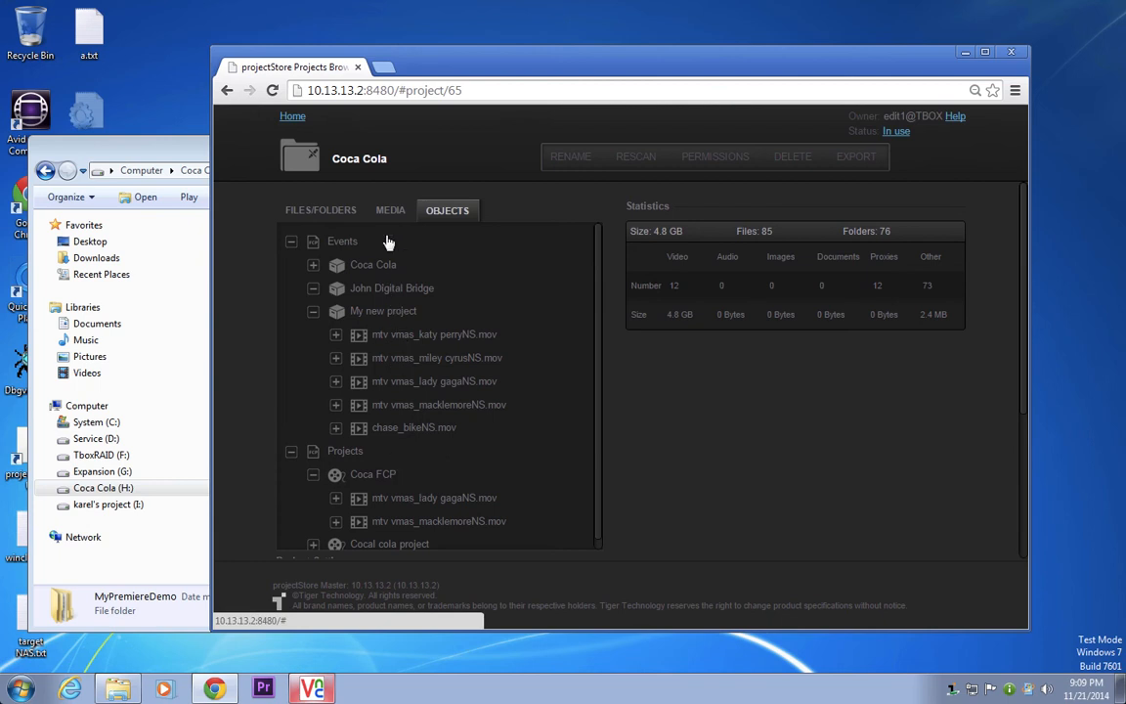
{"action": "left_click", "coordinate": [291, 116]}
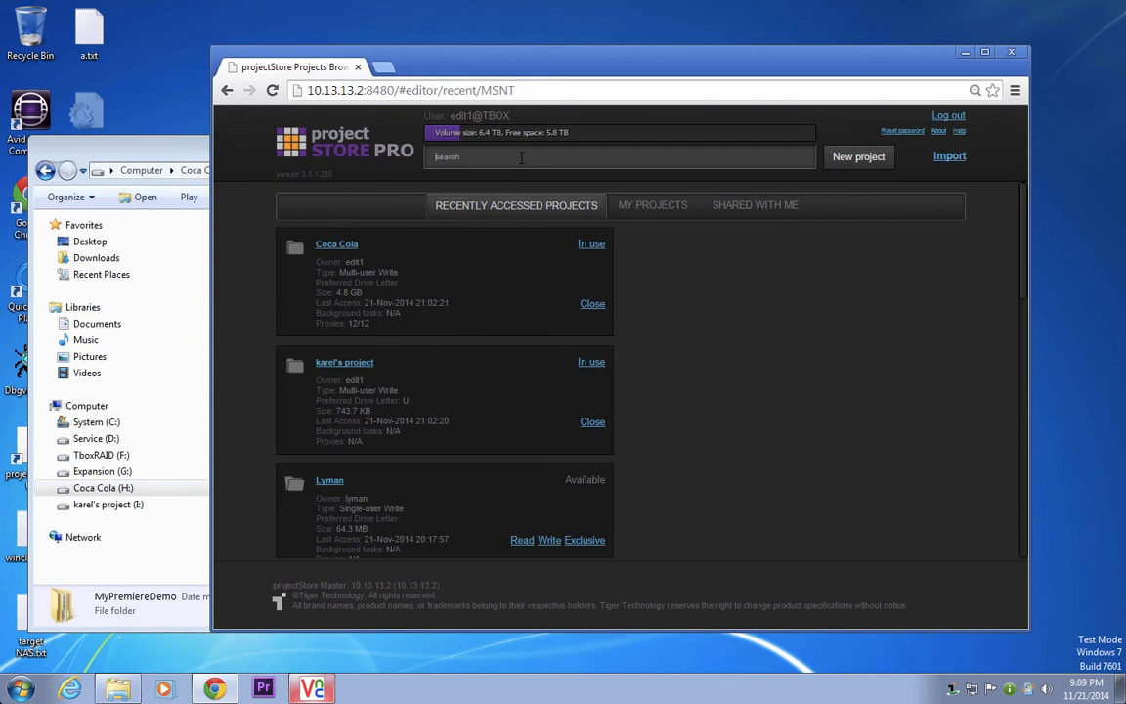
Search all projects for john, then ben, then gaga.
{"action": "type", "text": "john"}
{"action": "key", "text": "Return"}
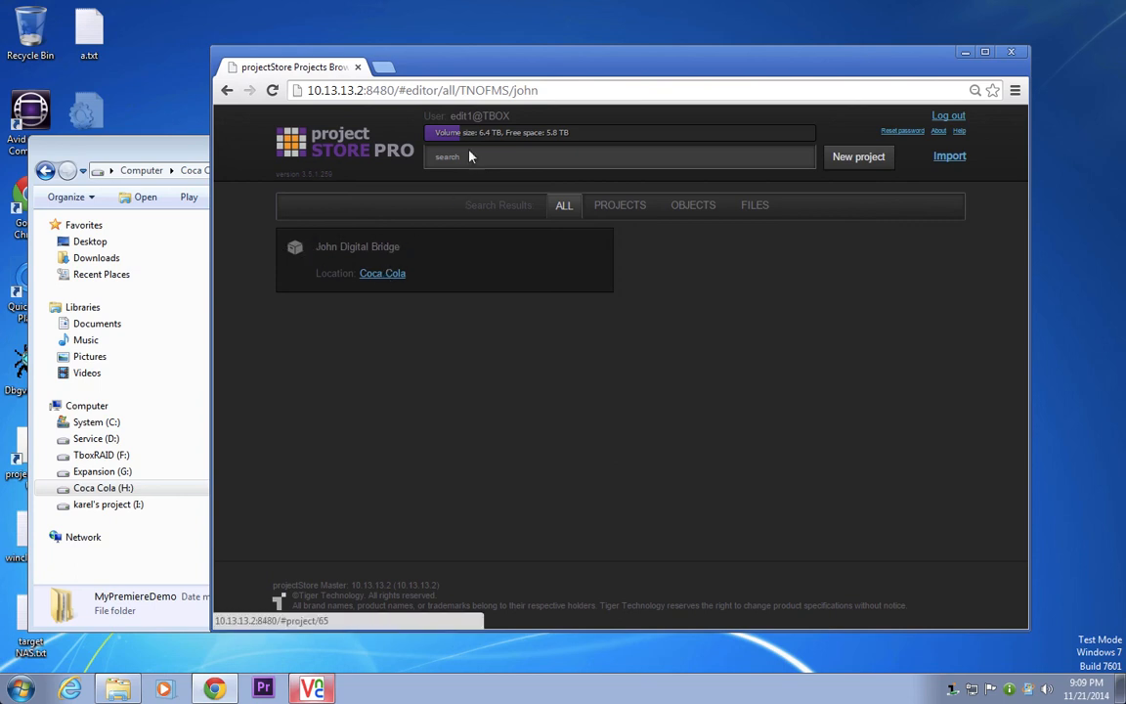
{"action": "type", "text": "b"}
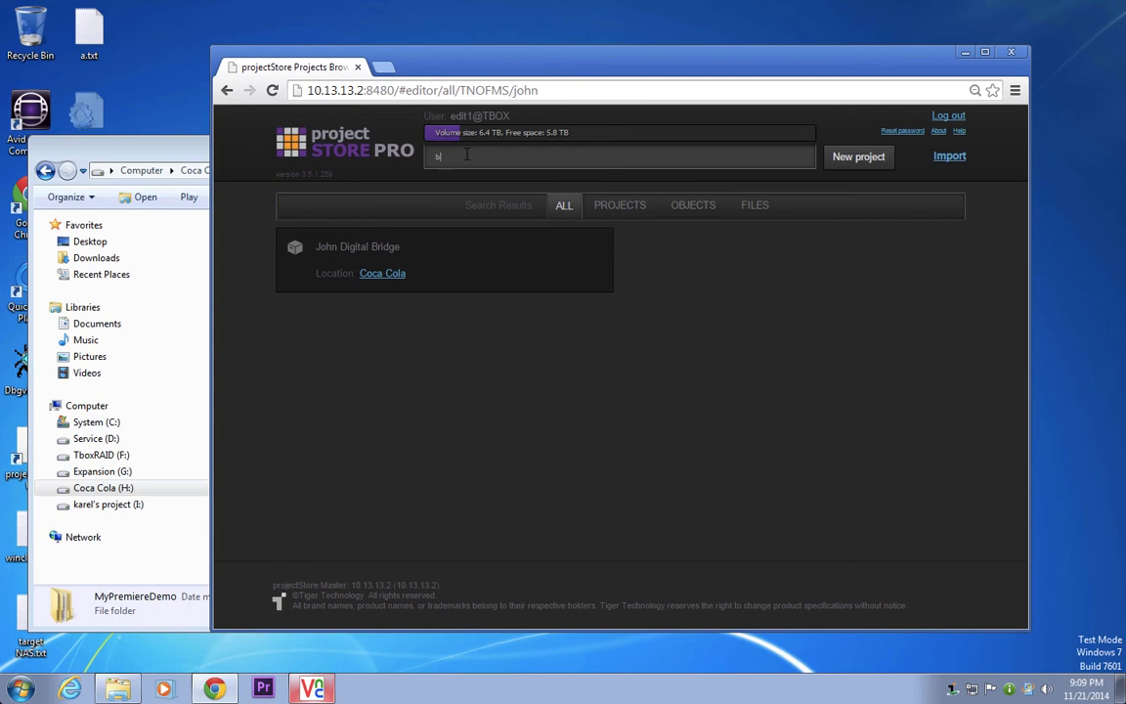
{"action": "type", "text": "en"}
{"action": "key", "text": "Return"}
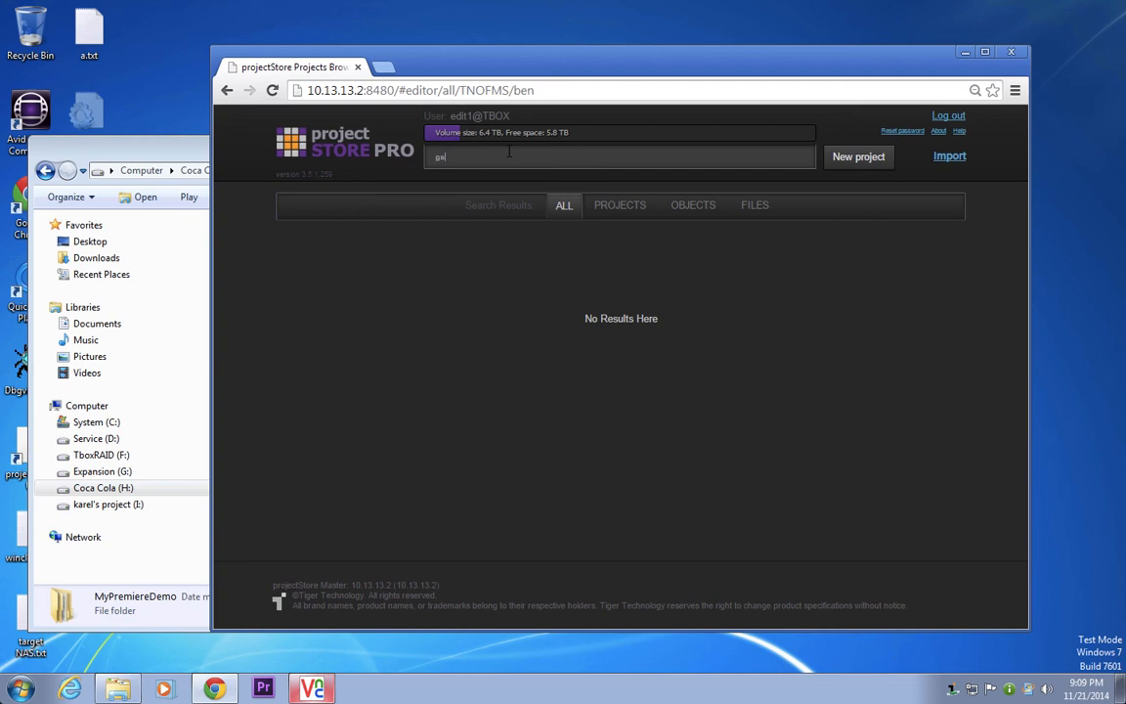
{"action": "key", "text": "Return"}
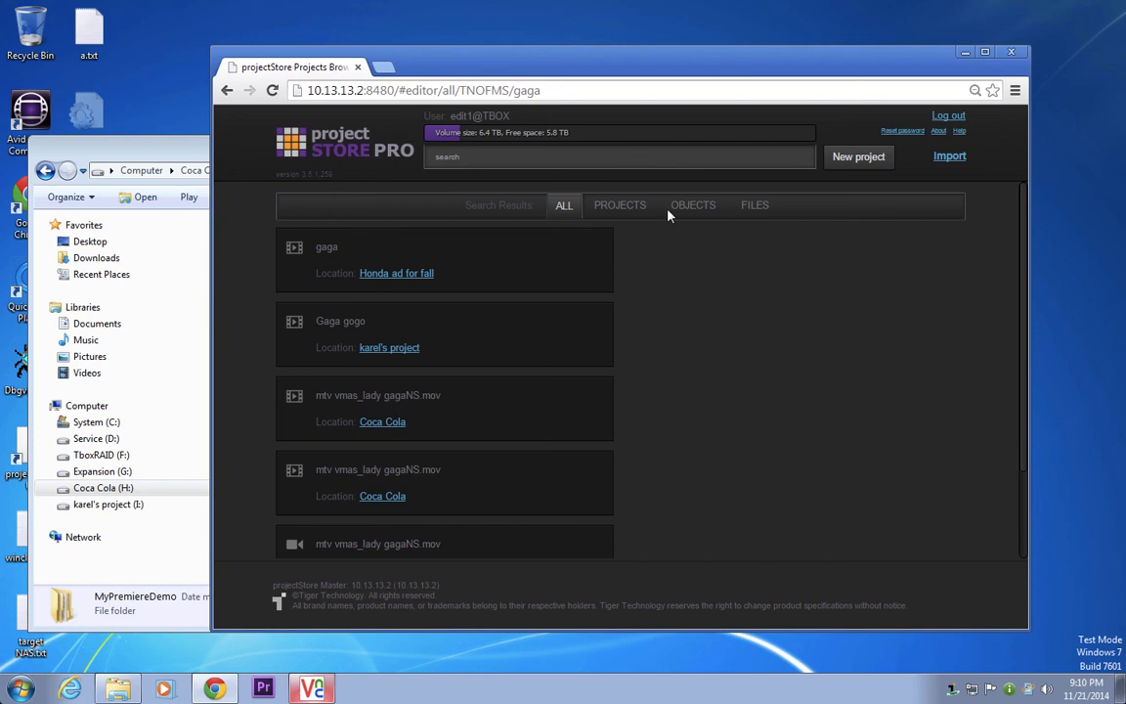
Filter the gaga results by Projects, Objects, Files and All, return home, then launch the video1.pptx slideshow.
{"action": "left_click", "coordinate": [620, 207]}
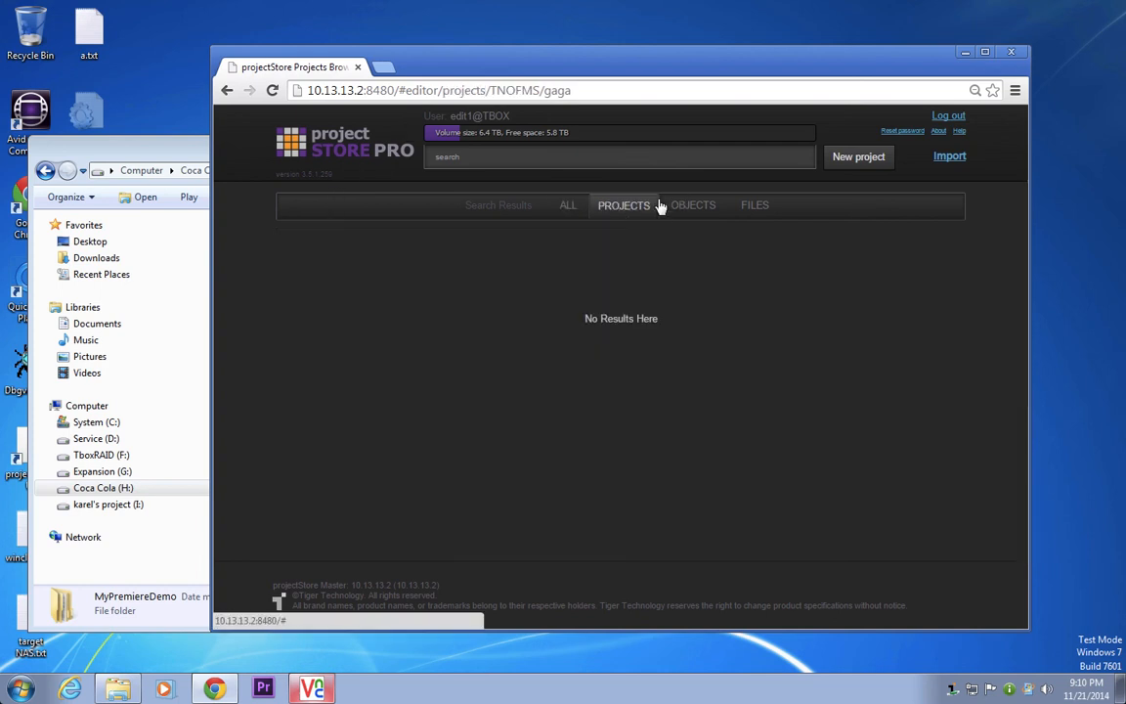
{"action": "left_click", "coordinate": [691, 207]}
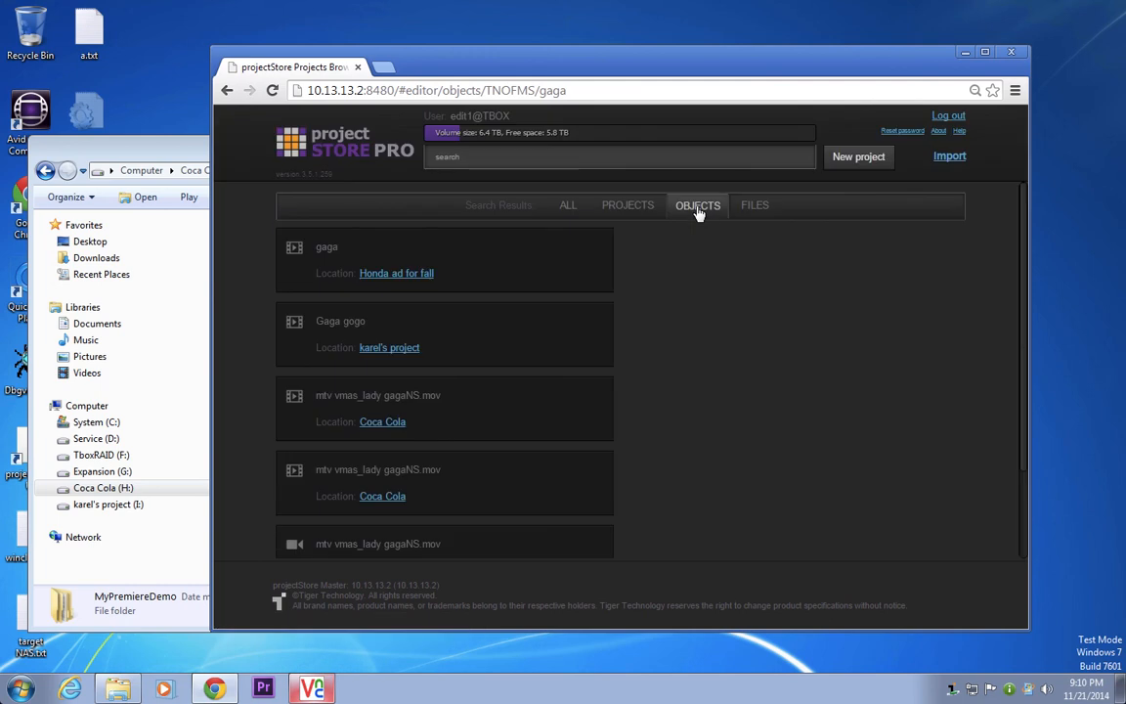
{"action": "left_click", "coordinate": [750, 193]}
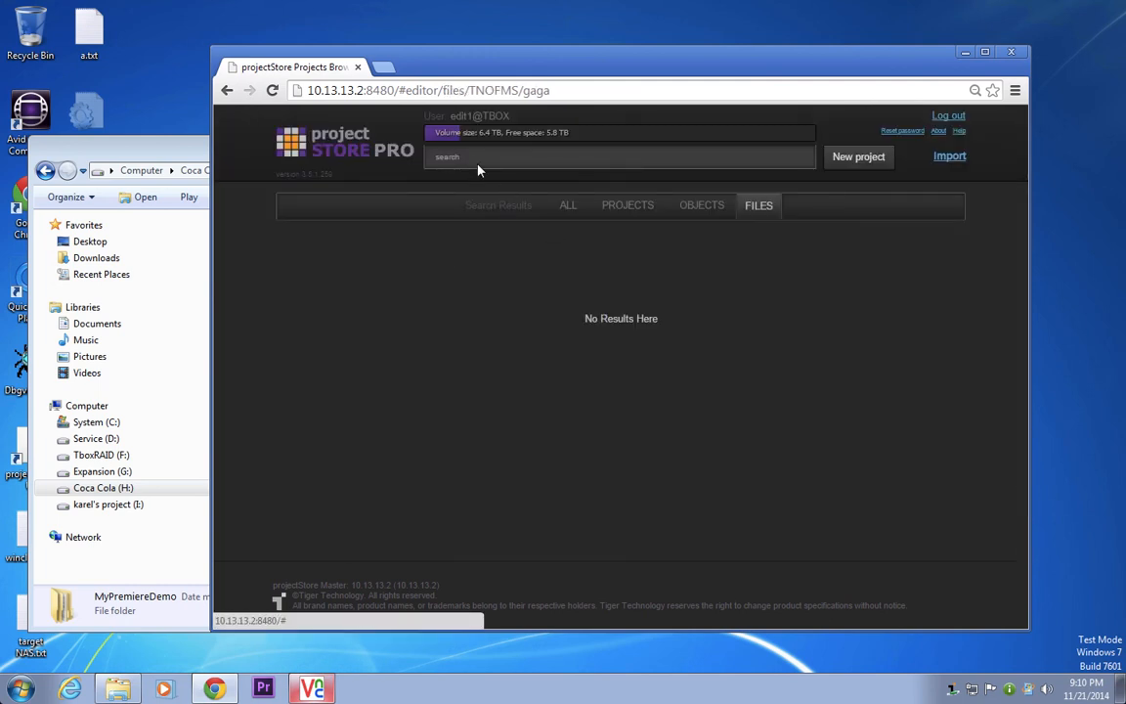
{"action": "left_click", "coordinate": [568, 207]}
{"action": "left_click", "coordinate": [347, 152]}
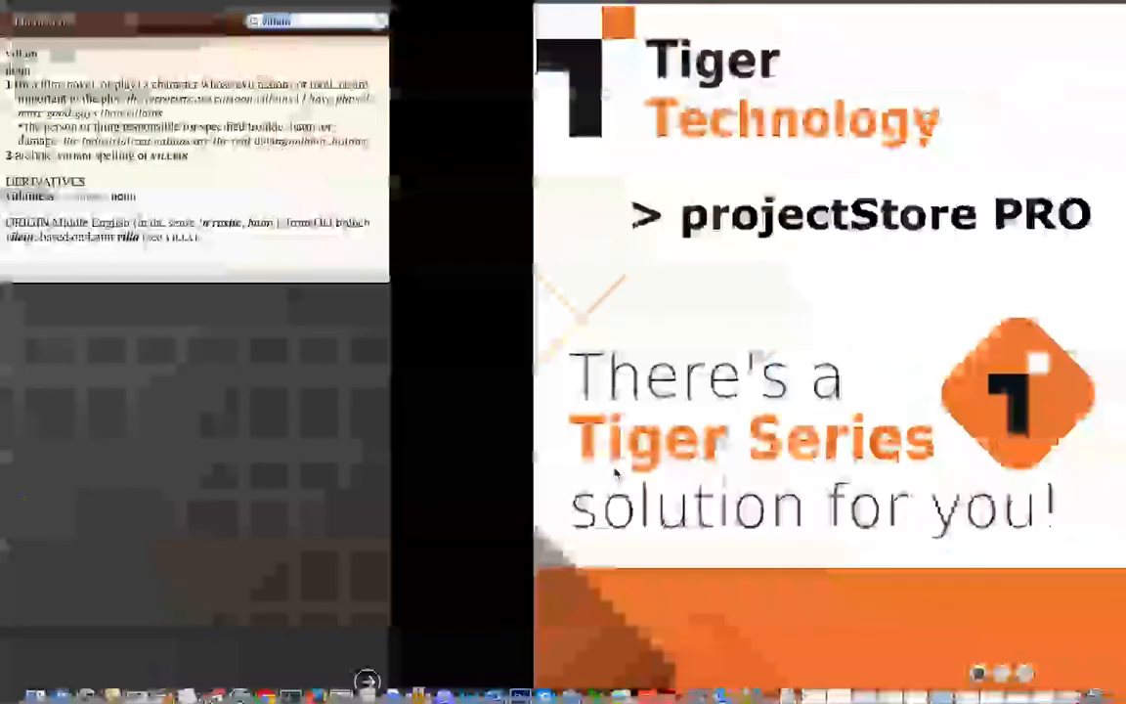
{"action": "key", "text": "super+shift+Return"}
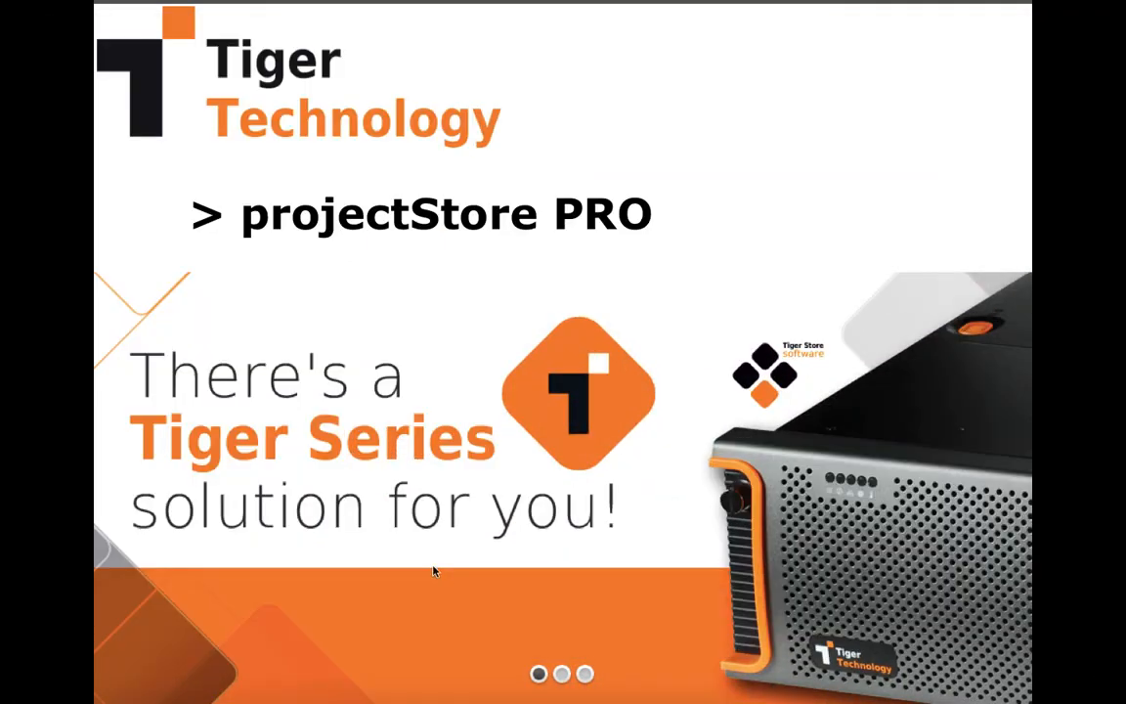